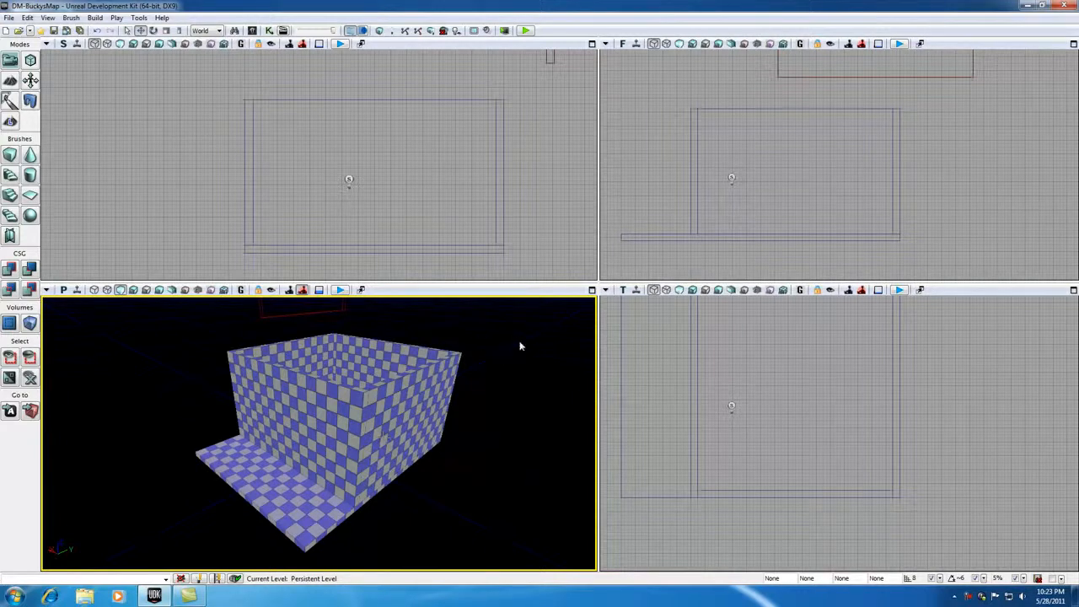
Display the perspective view of the box as a brush wireframe
scroll(672, 226, up, 1)
click(661, 208)
scroll(639, 207, up, 4)
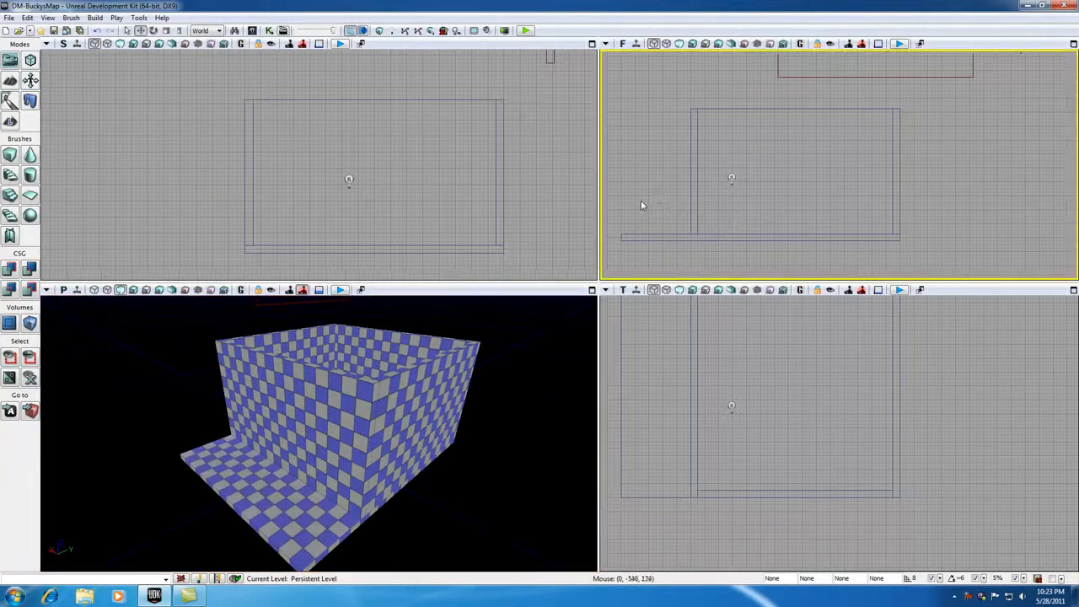
scroll(640, 206, up, 2)
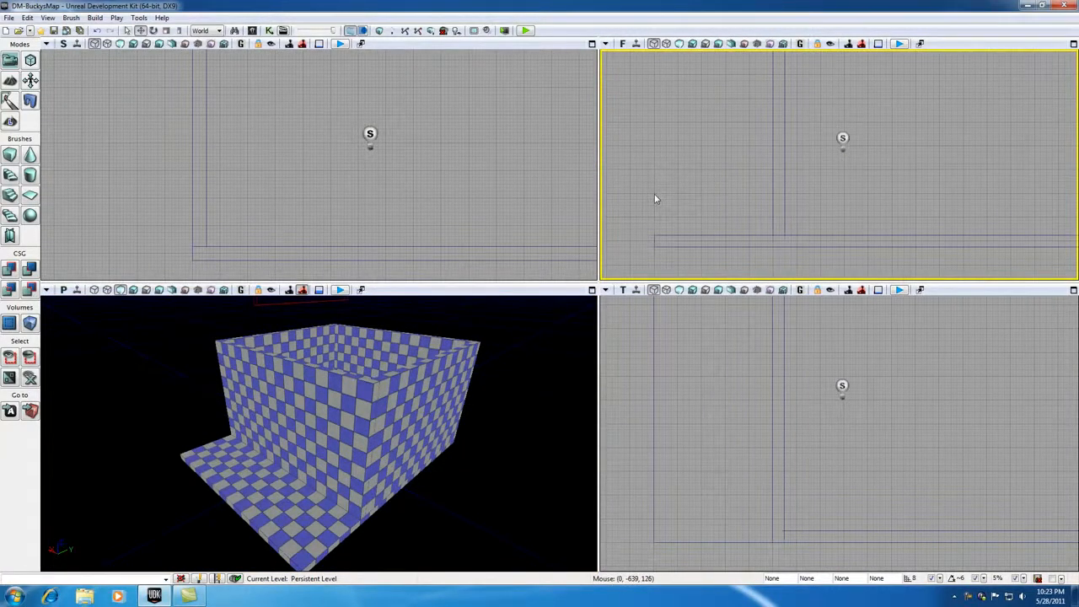
mouse_move(654, 194)
middle_down()
mouse_move(784, 194)
mouse_move(773, 194)
middle_up()
middle_drag(776, 194, 770, 194)
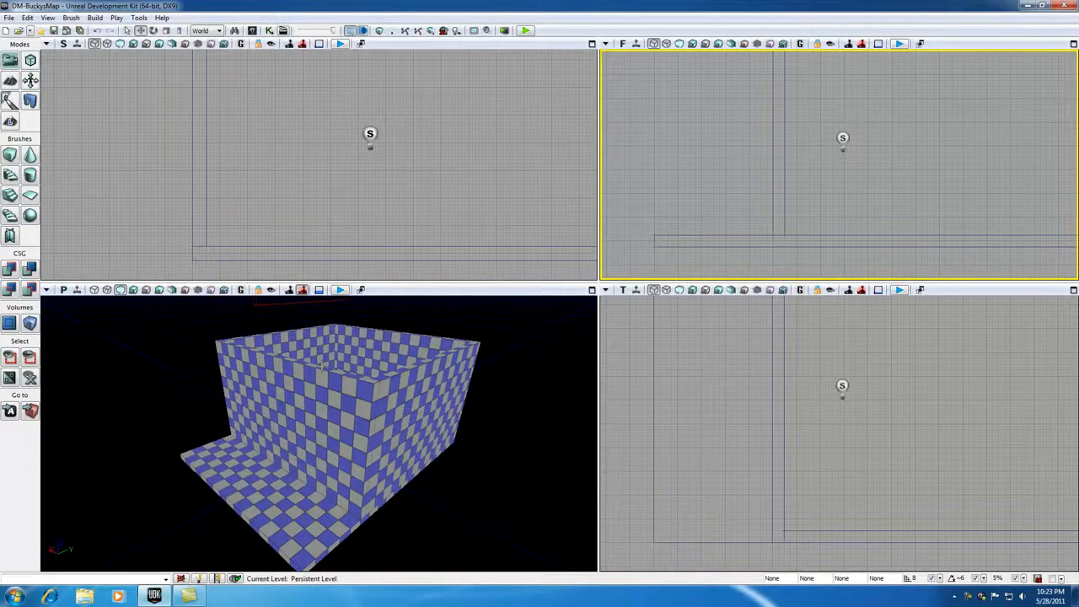
click(94, 290)
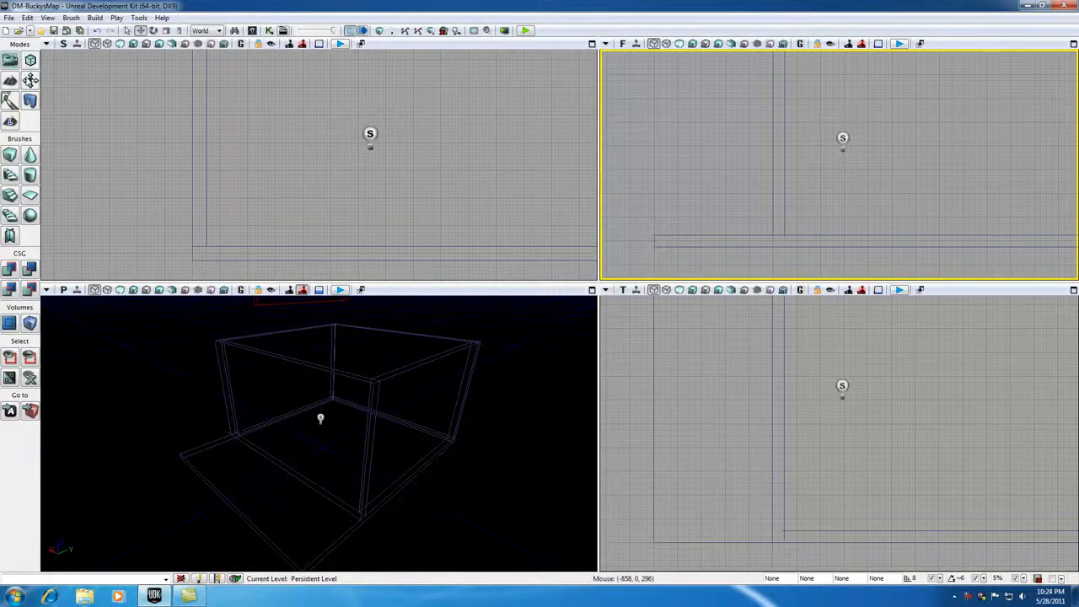
Turn on Geometry Mode and move the Geometry Tools window clear of the perspective view
click(31, 61)
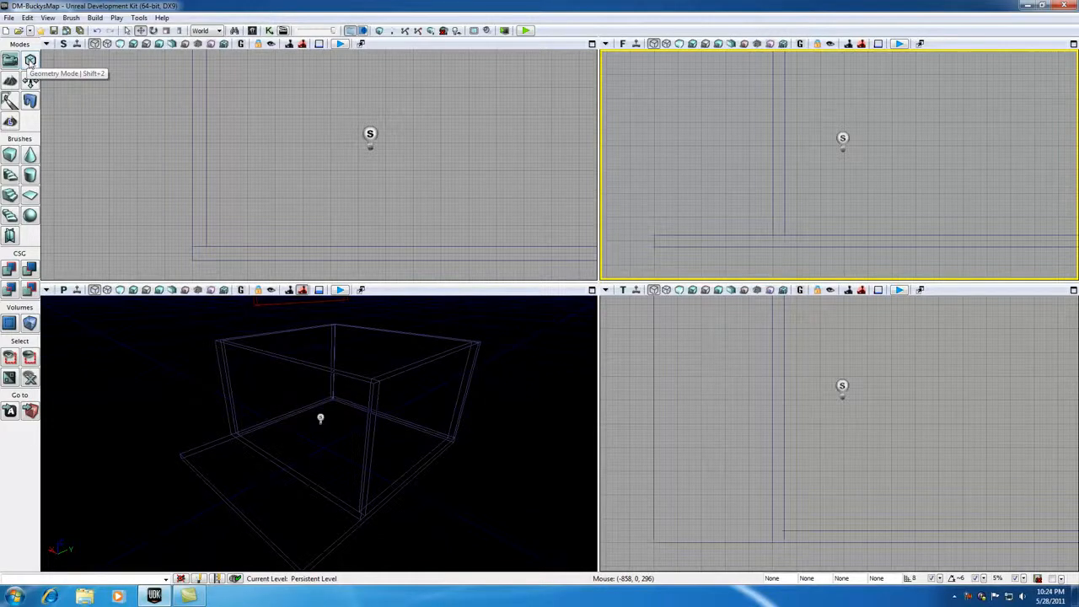
click(12, 62)
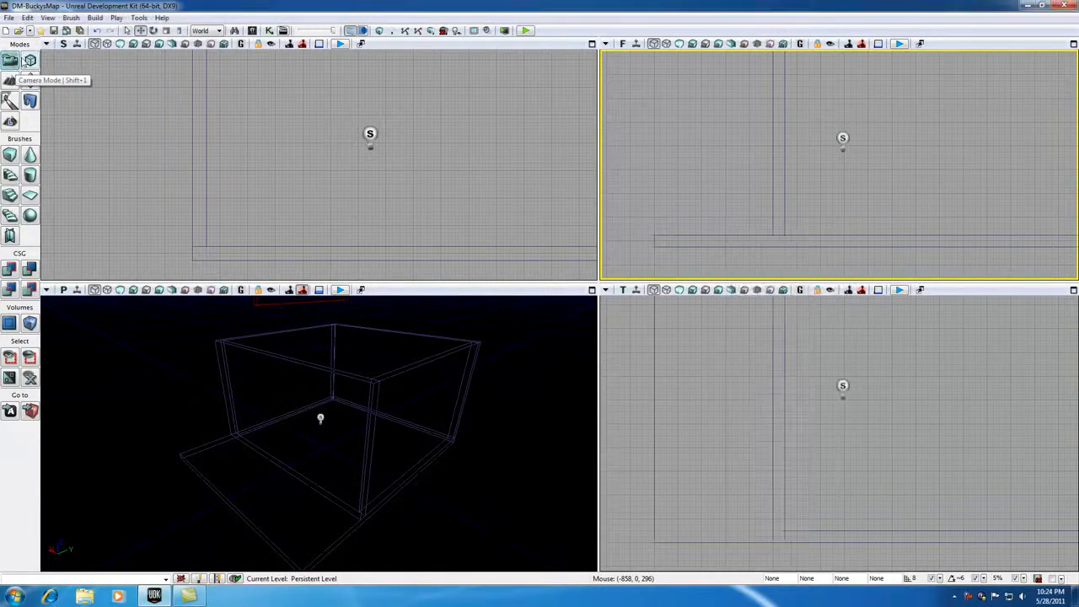
click(31, 64)
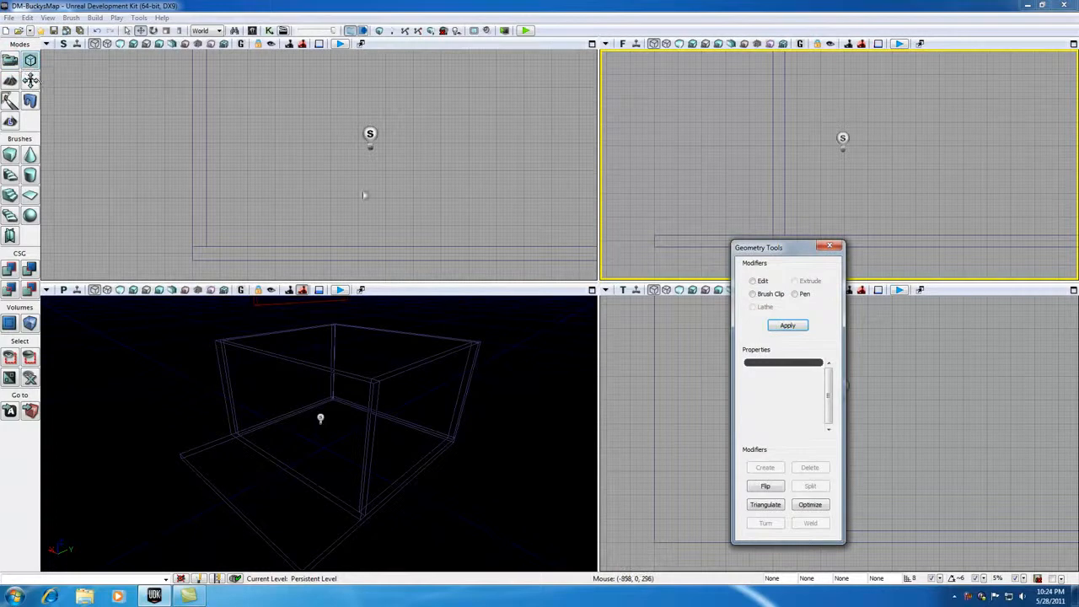
drag(756, 253, 671, 171)
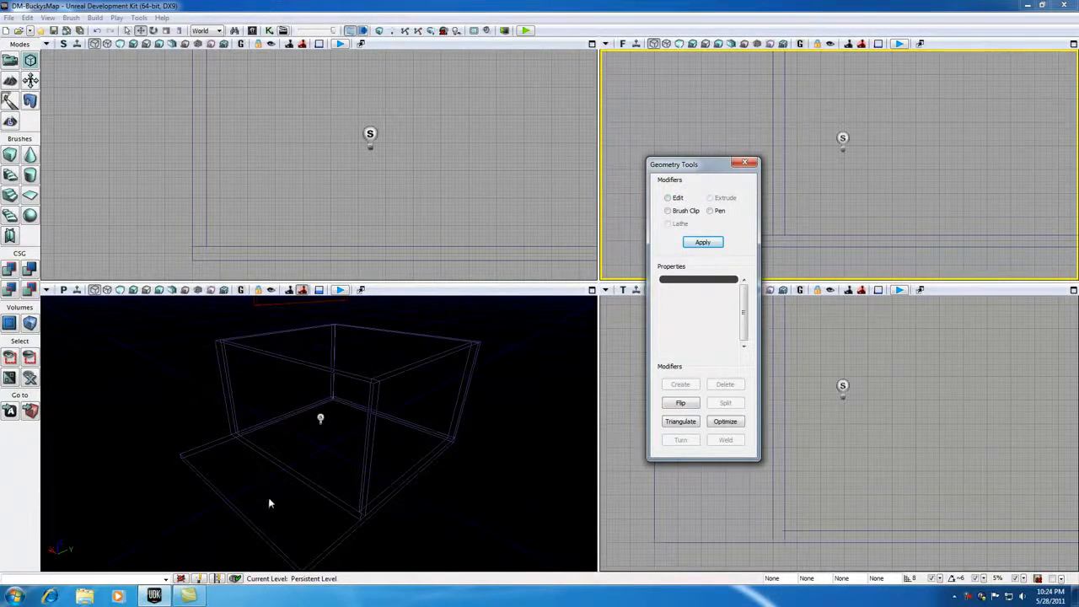
Select the floor brush in the perspective view for geometry editing
click(208, 494)
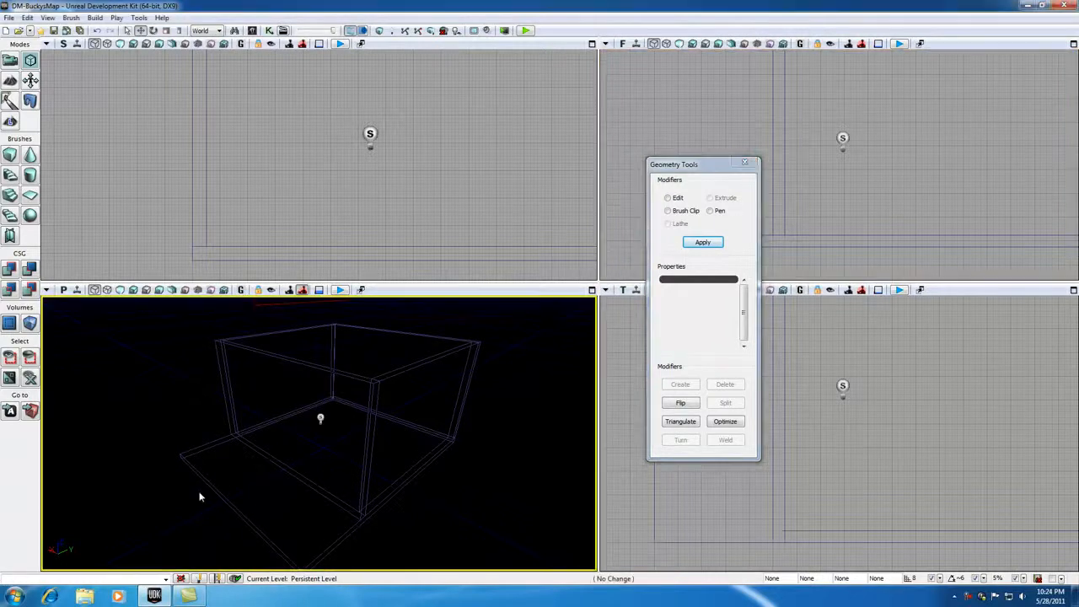
scroll(208, 494, up, 4)
mouse_move(194, 500)
middle_down()
mouse_move(174, 537)
mouse_move(208, 498)
middle_up()
click(263, 408)
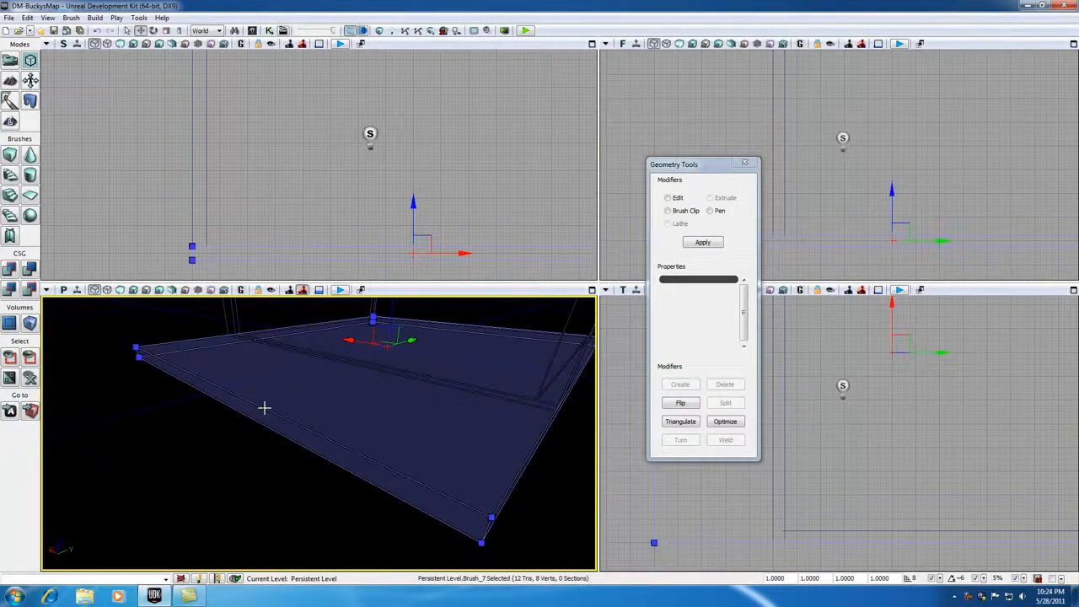
Select the upper and lower vertices at the outer corner of the floor brush in turn, ending on the upper one
scroll(147, 454, up, 1)
right_drag(91, 407, 93, 407)
mouse_move(92, 407)
mouse_down()
mouse_move(64, 384)
mouse_move(62, 346)
mouse_move(64, 368)
mouse_up()
click(289, 411)
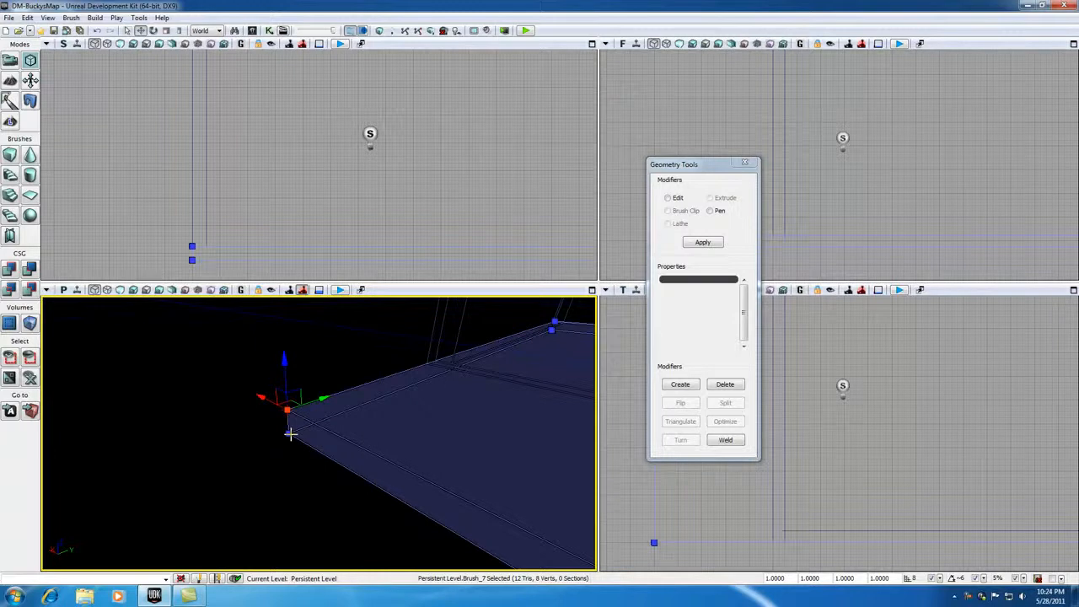
click(276, 374)
click(290, 406)
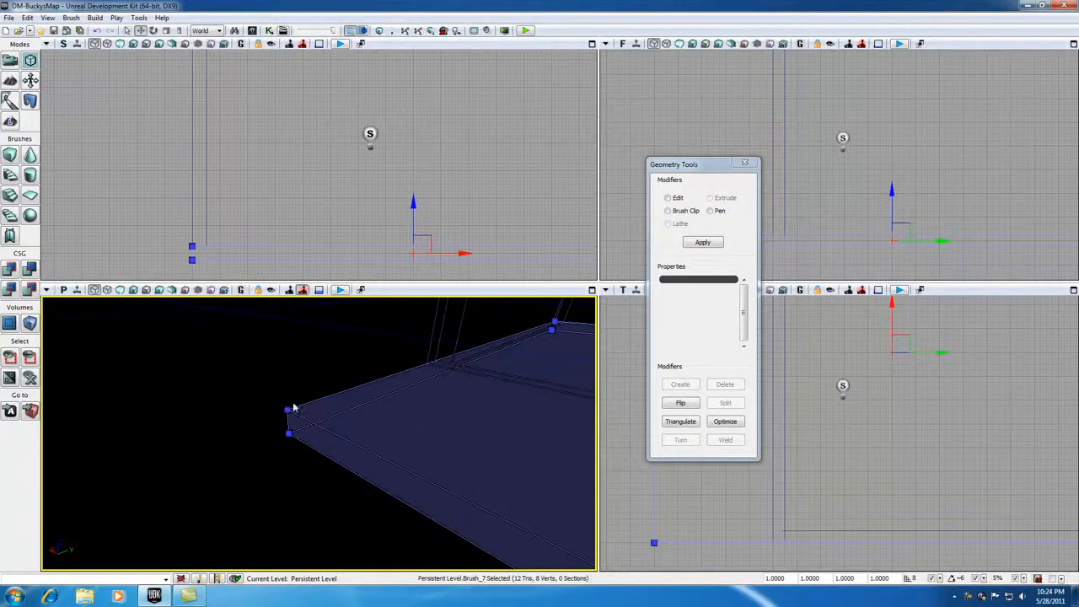
click(289, 409)
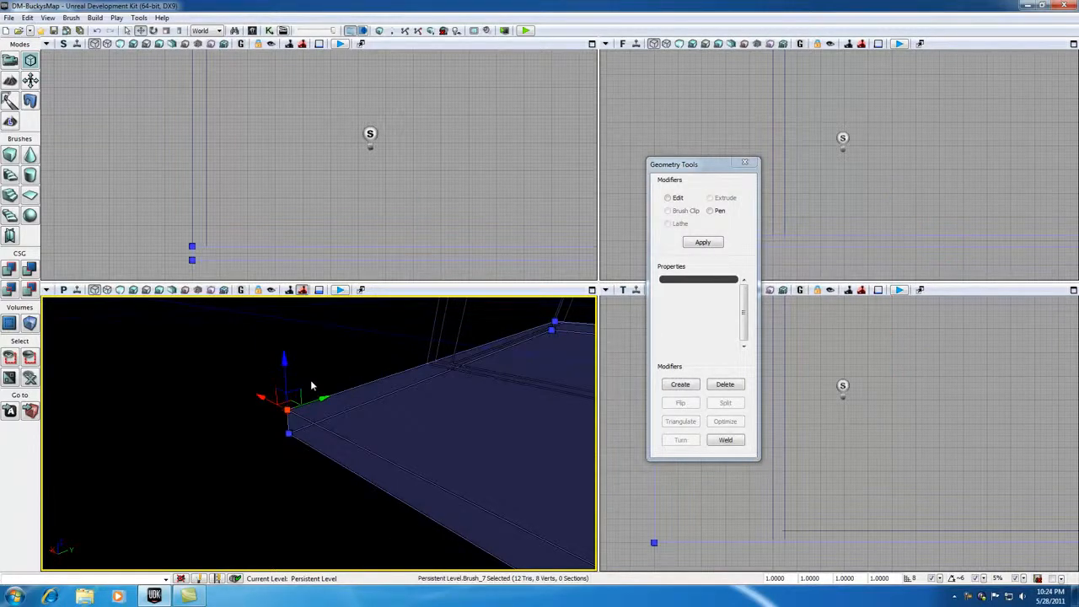
click(289, 433)
click(309, 387)
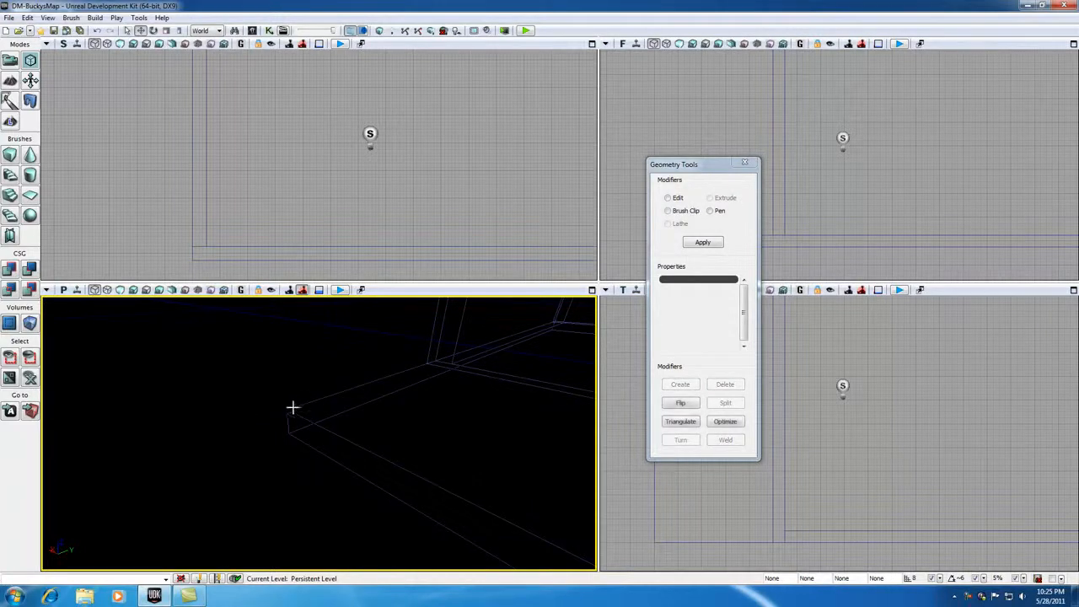
click(287, 412)
click(287, 411)
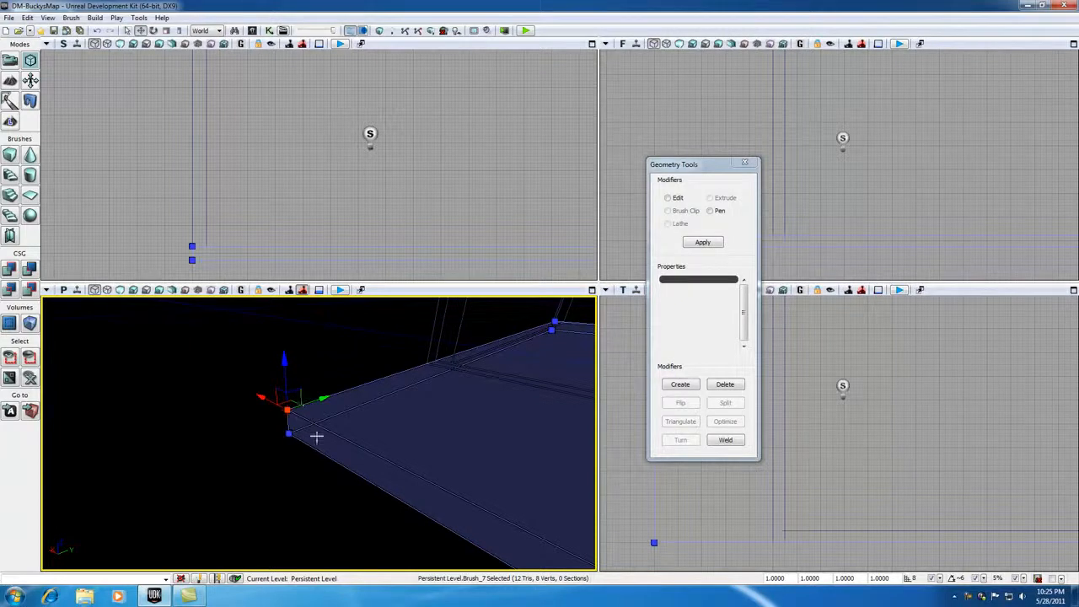
Select the lower outer edge of the floor brush, trying the corner vertices in between
scroll(350, 488, up, 2)
scroll(350, 494, up, 2)
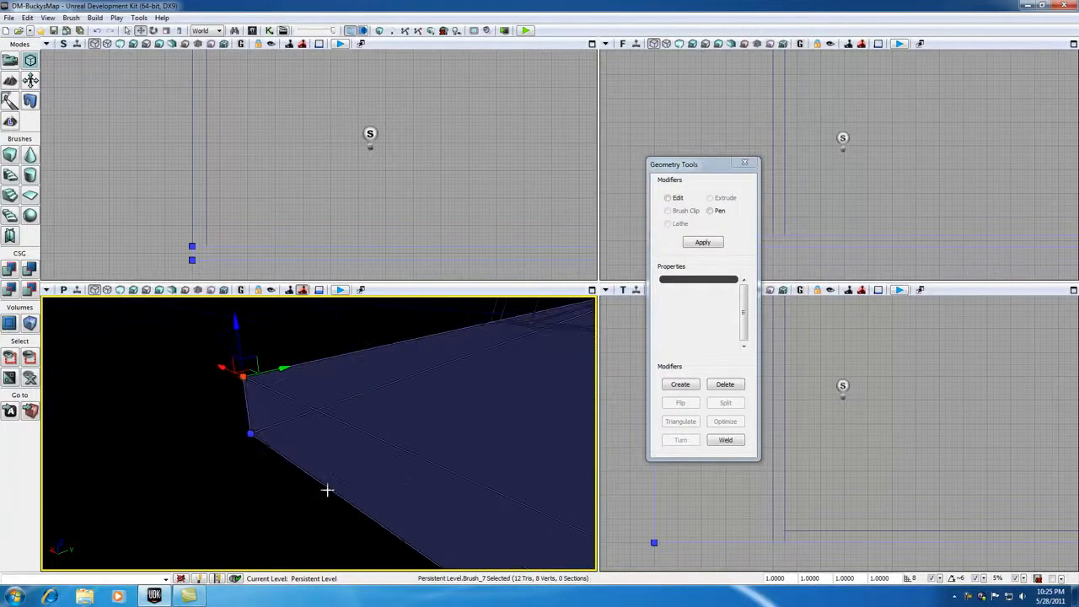
click(327, 490)
scroll(344, 489, down, 3)
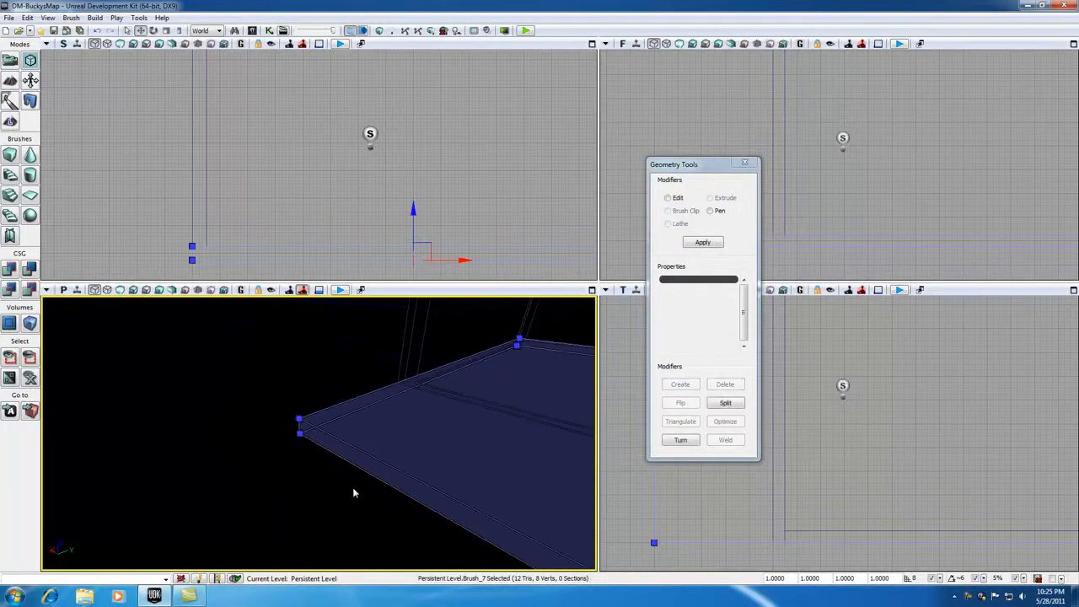
scroll(366, 498, up, 3)
scroll(324, 499, down, 1)
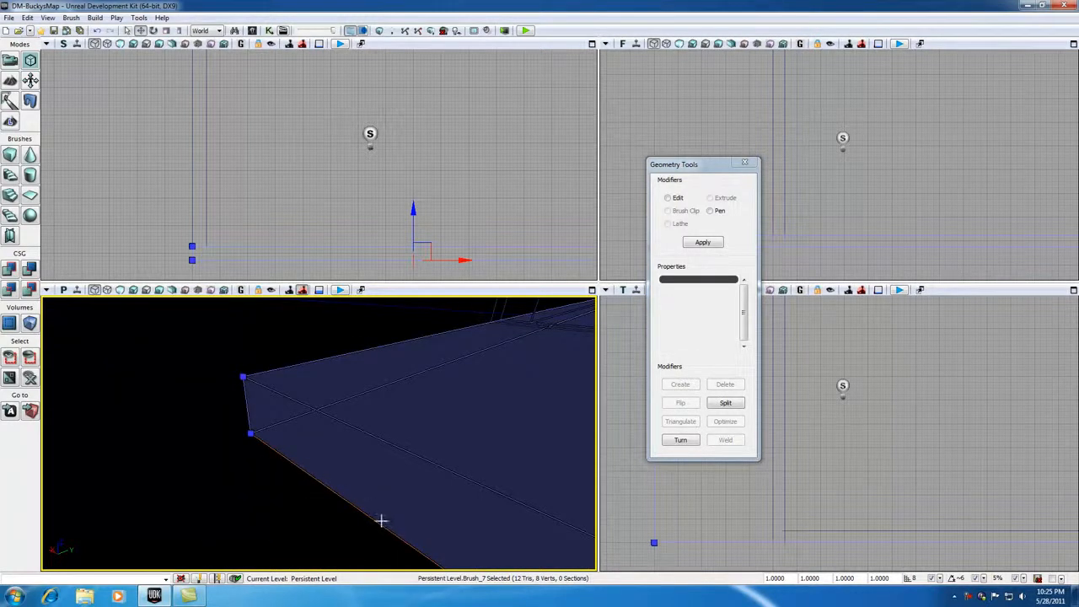
scroll(320, 483, down, 2)
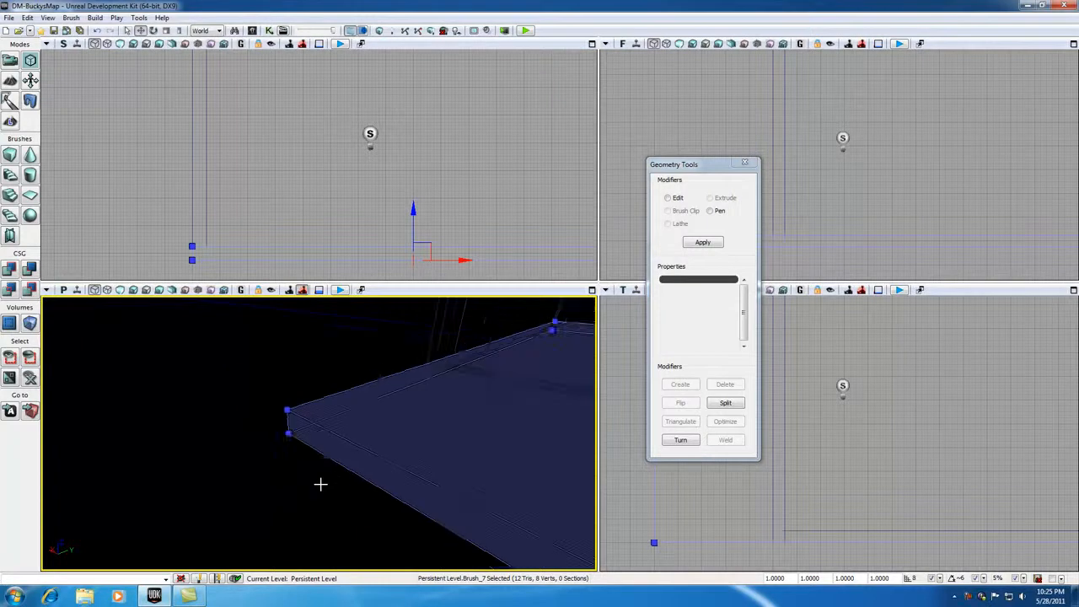
click(365, 491)
click(289, 432)
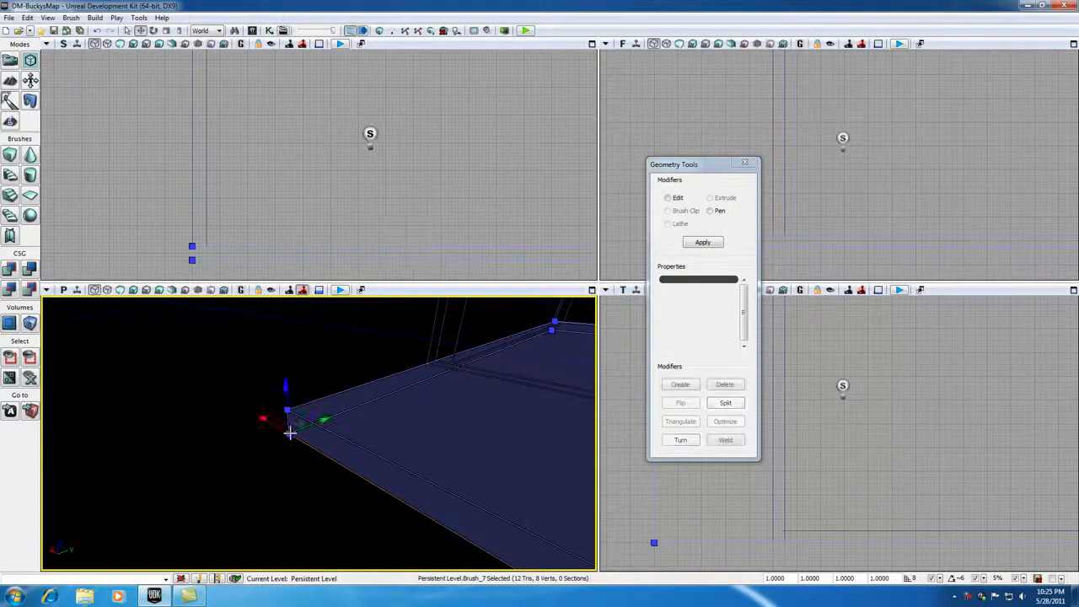
click(287, 410)
click(305, 444)
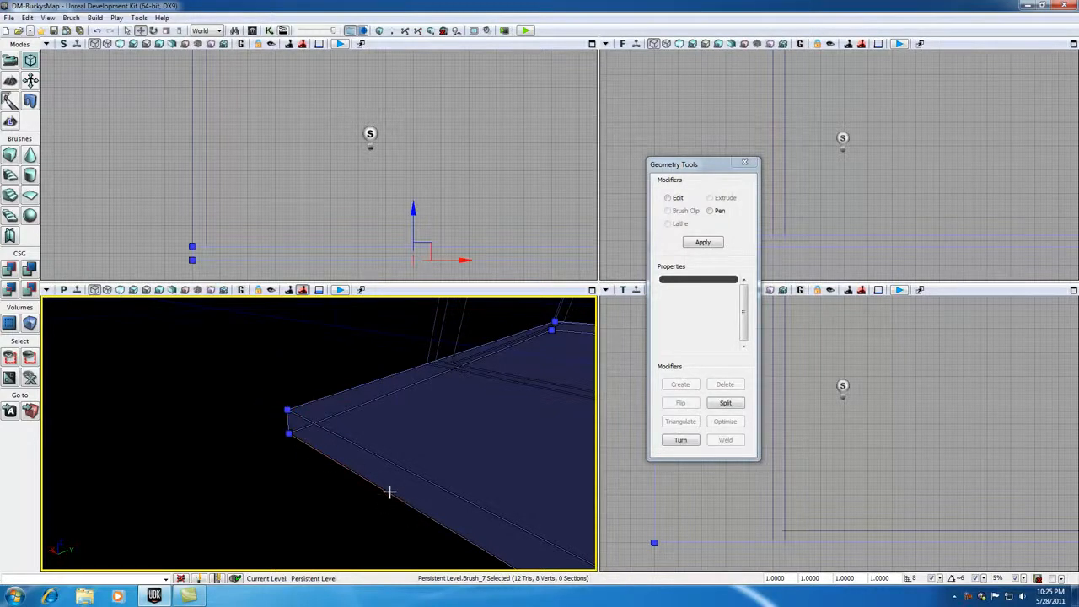
Select the thin outer side face of the floor brush, on the part extending beyond the wall
scroll(367, 497, down, 6)
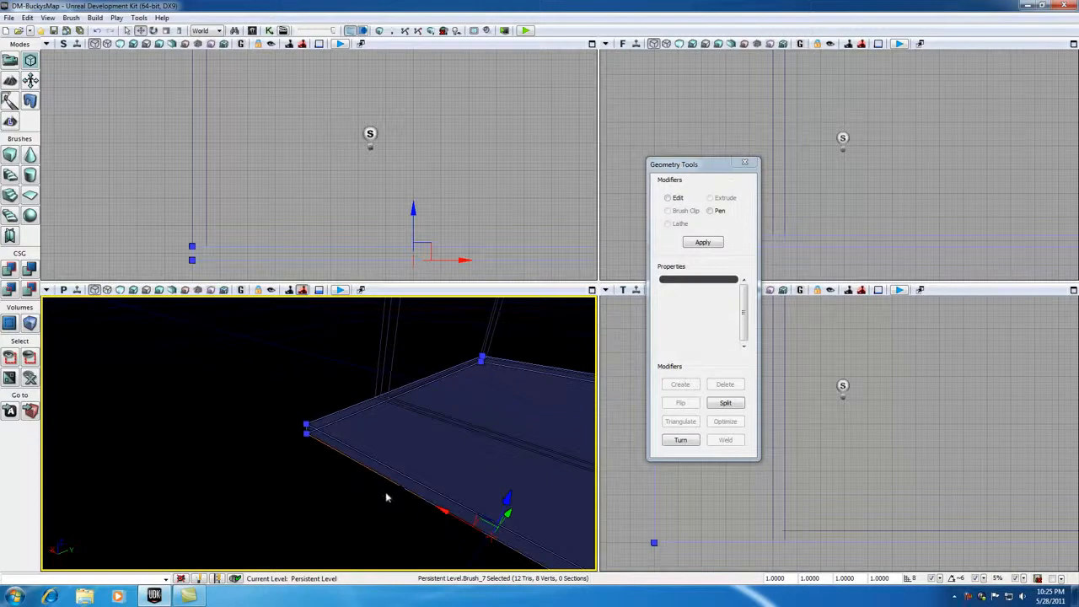
scroll(367, 494, up, 3)
click(378, 470)
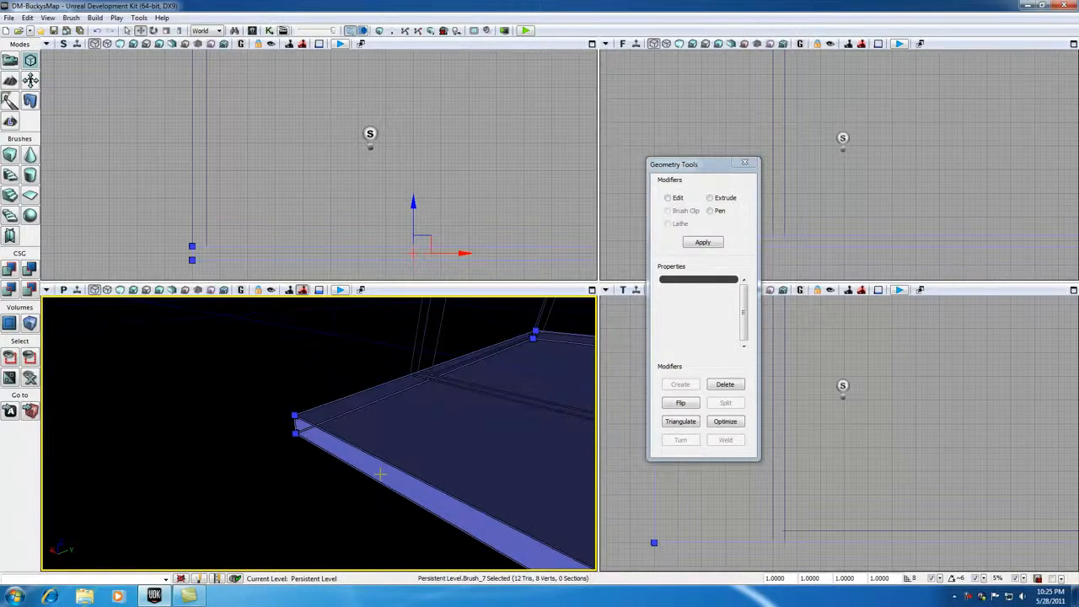
scroll(378, 473, down, 6)
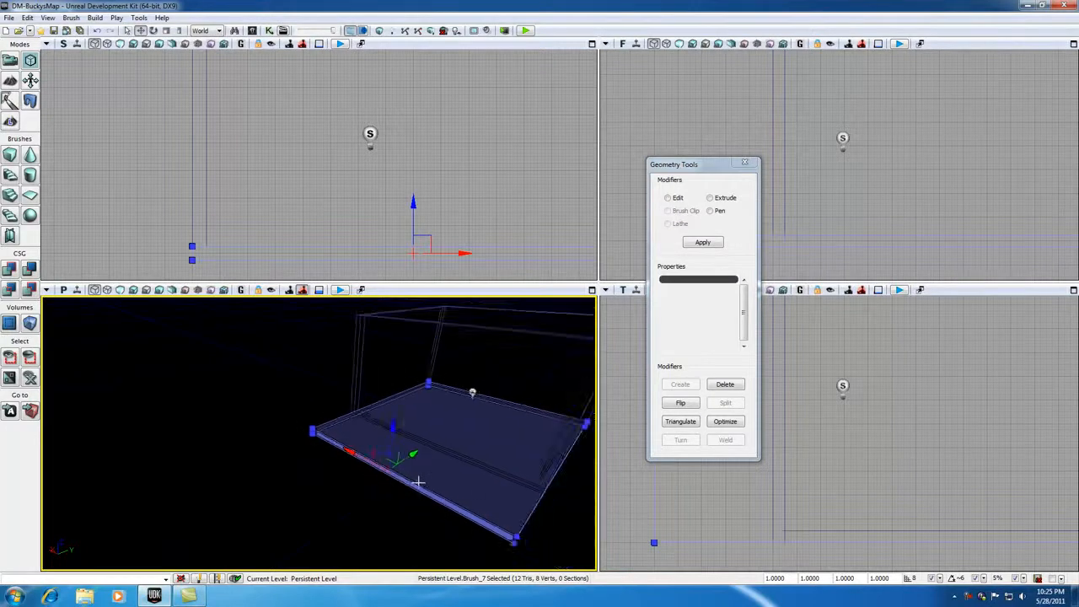
middle_drag(555, 500, 493, 500)
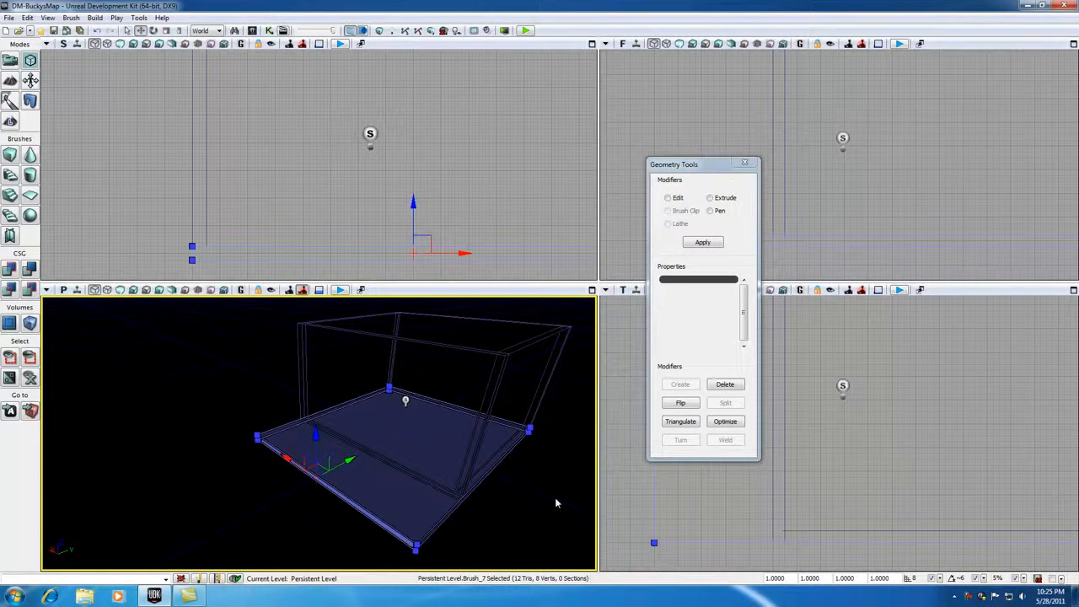
click(355, 502)
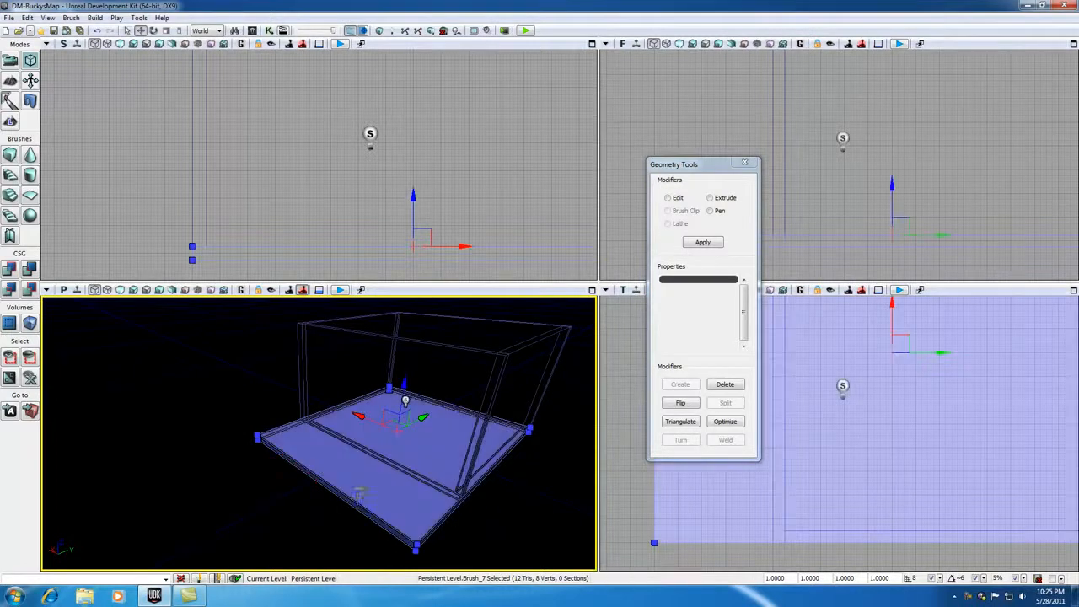
click(355, 504)
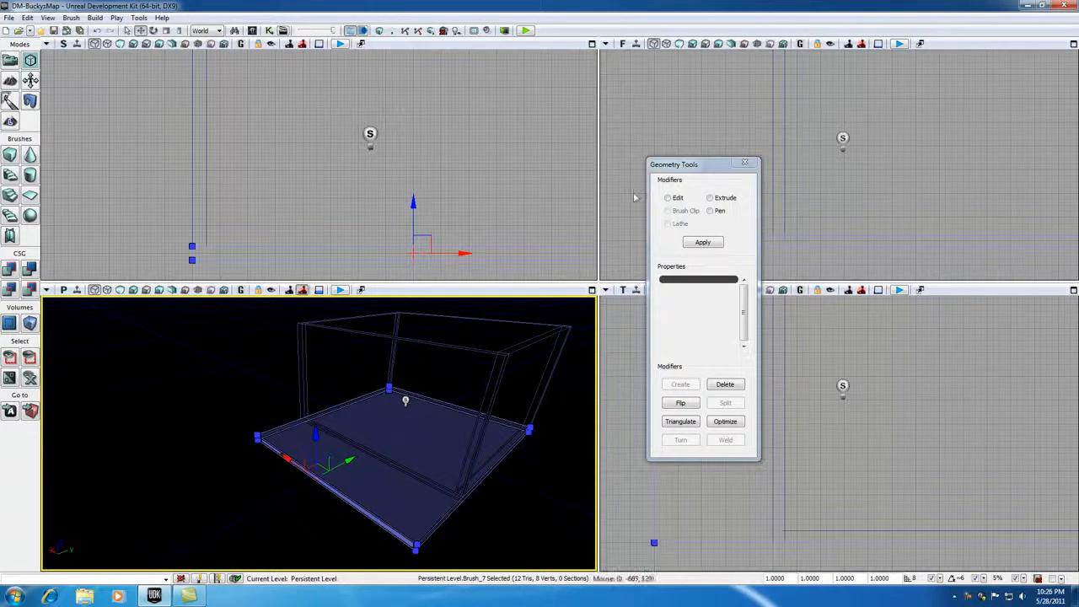
Extrude the floor's selected side face outward with a length of 320 and 1 segment, and clear the selection
scroll(327, 528, up, 5)
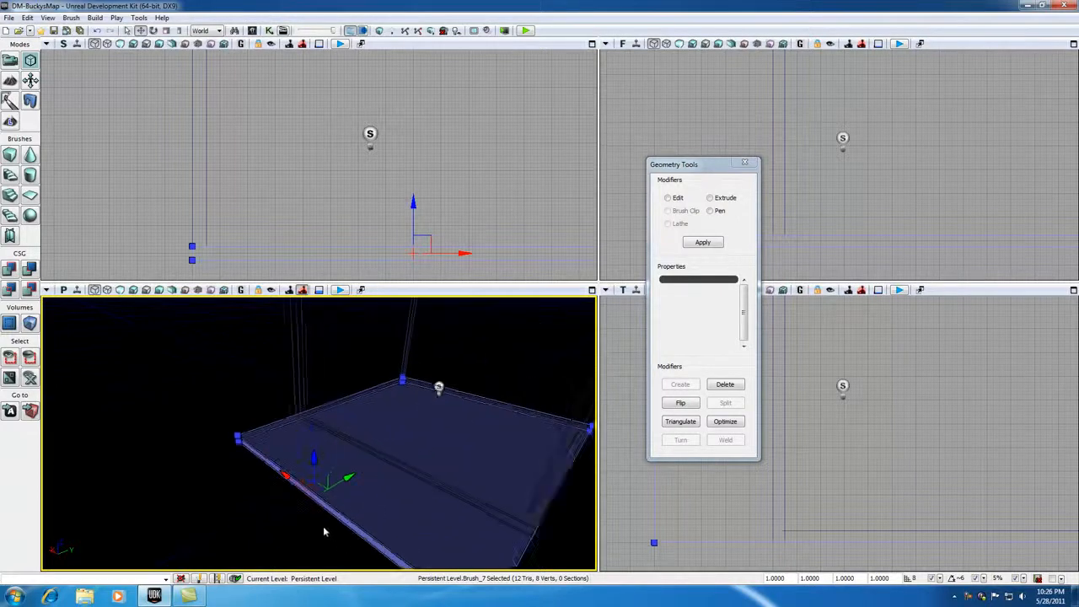
middle_drag(365, 482, 388, 541)
middle_drag(343, 457, 352, 460)
scroll(344, 457, down, 3)
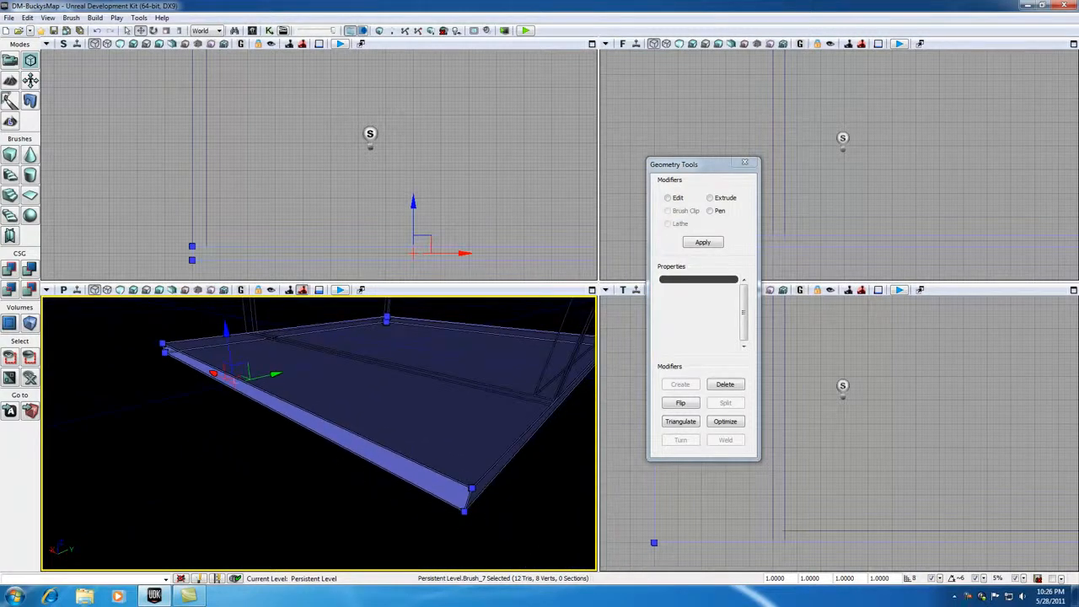
click(711, 198)
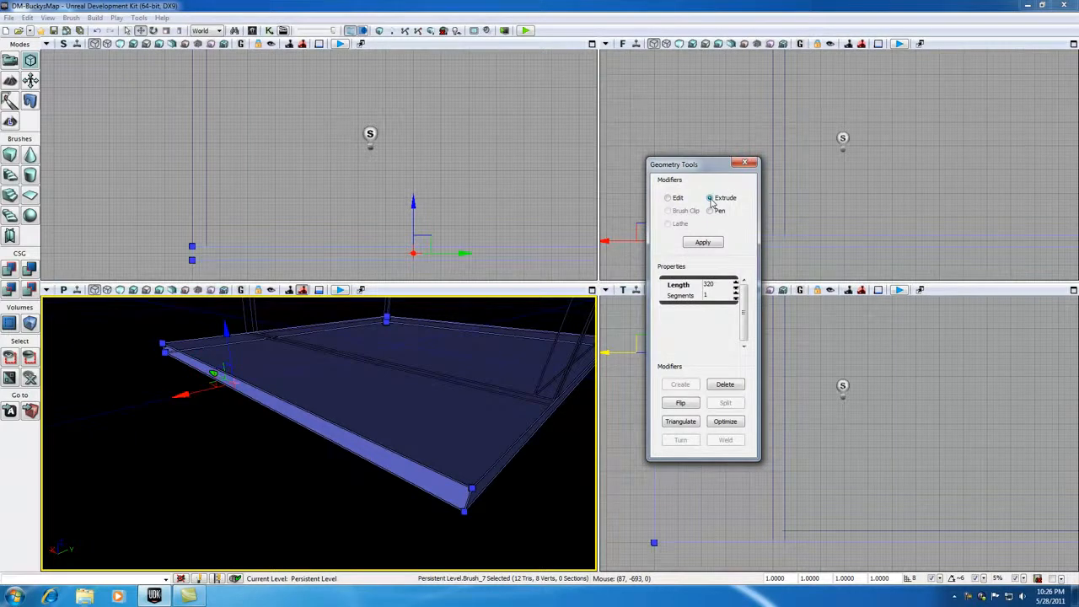
click(714, 288)
text(16)
click(702, 242)
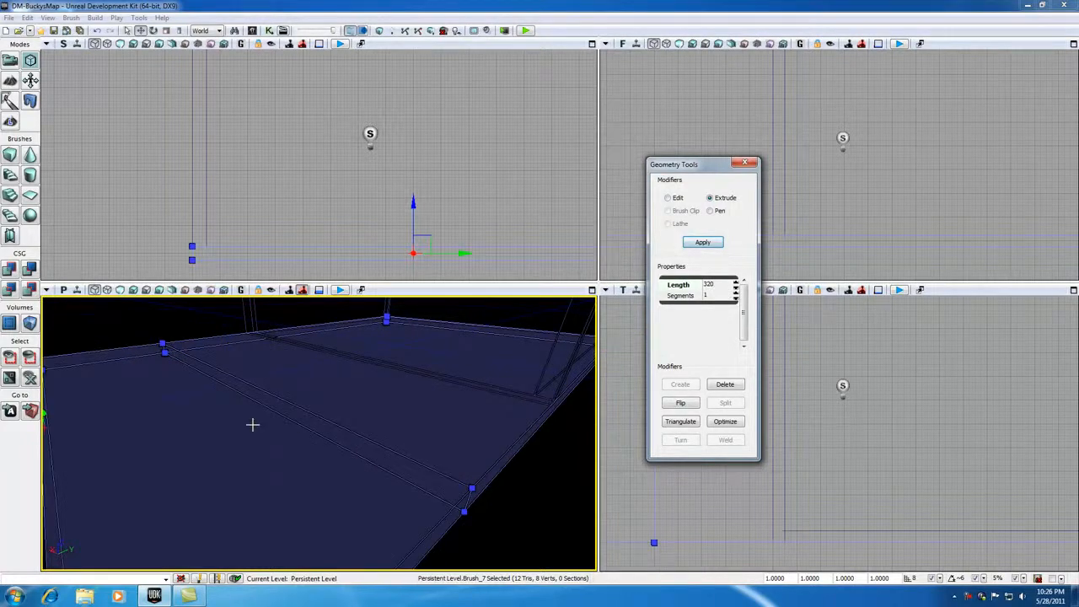
click(464, 520)
scroll(463, 518, down, 4)
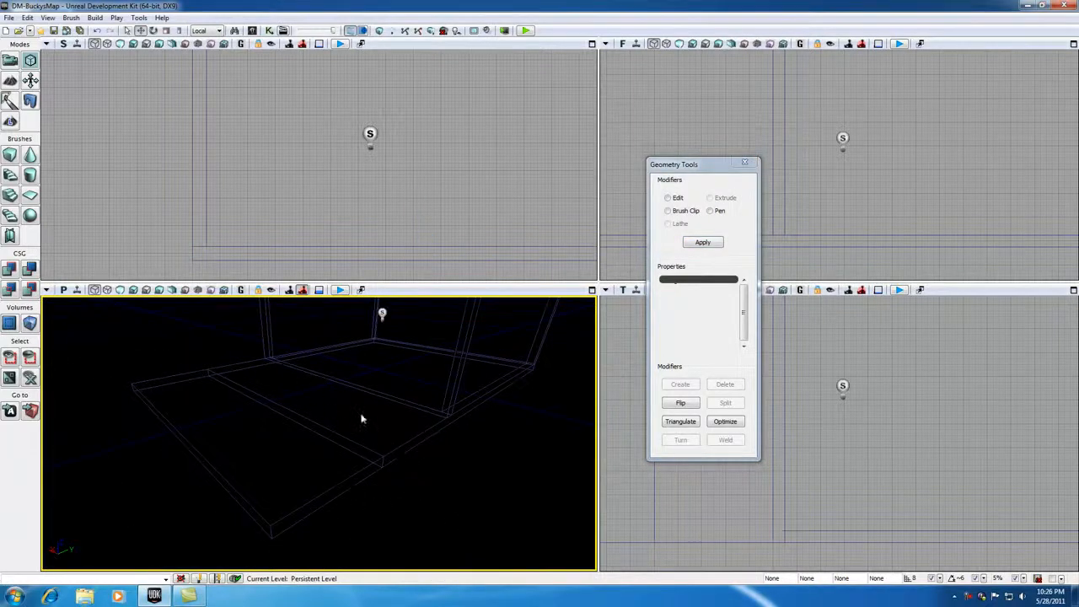
Move the Geometry Tools window over the side view and leave the extended floor brush deselected
click(345, 478)
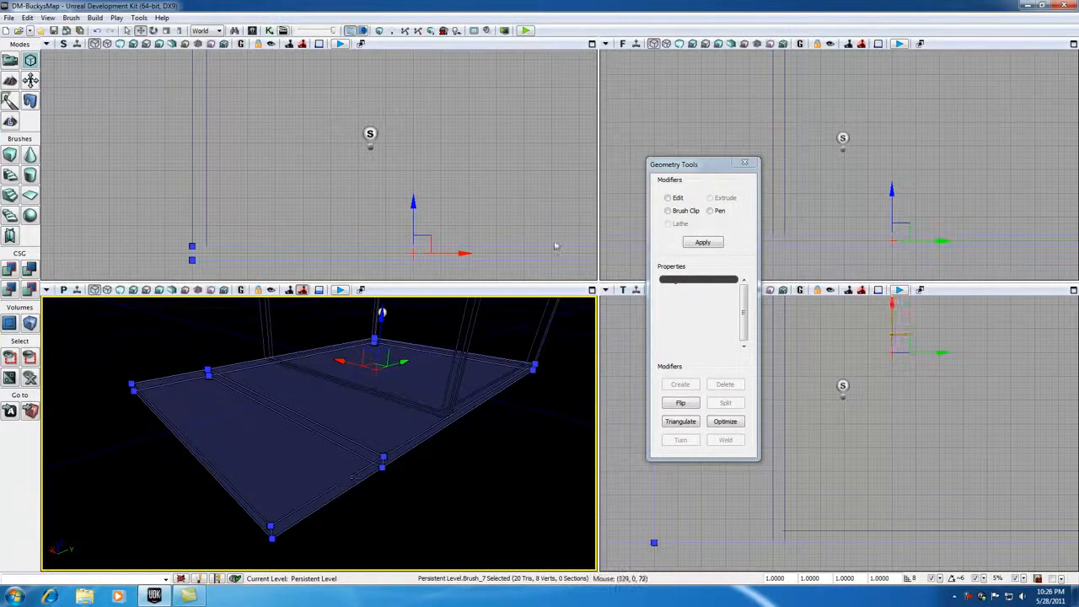
drag(679, 168, 292, 69)
drag(372, 360, 364, 267)
drag(303, 65, 135, 65)
mouse_move(460, 439)
mouse_down()
mouse_move(452, 449)
mouse_move(409, 412)
mouse_up()
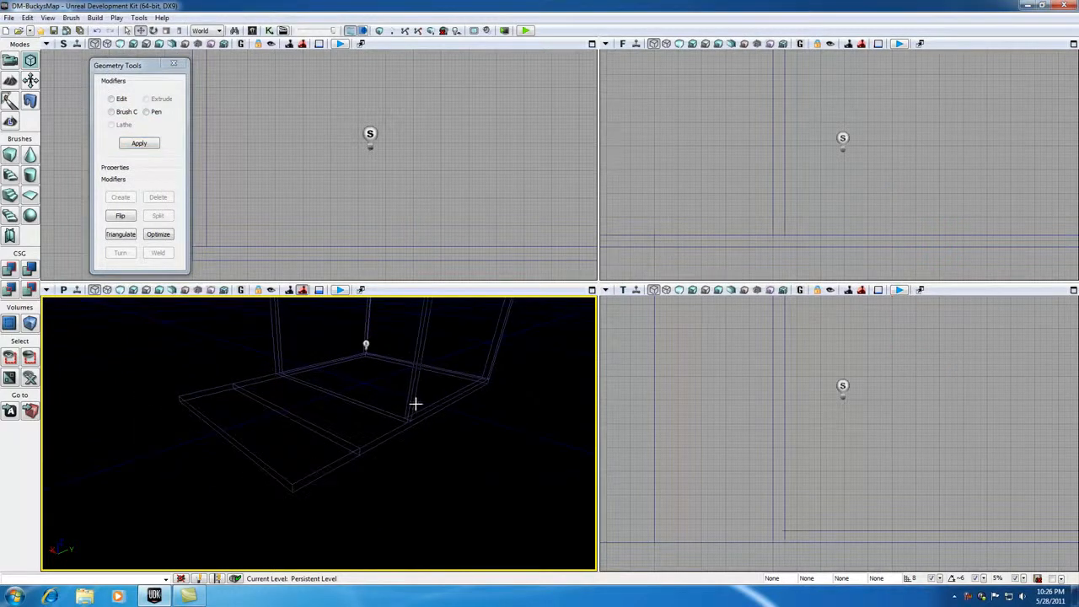
scroll(417, 414, down, 1)
mouse_move(417, 415)
middle_down()
mouse_move(401, 455)
mouse_move(419, 405)
middle_up()
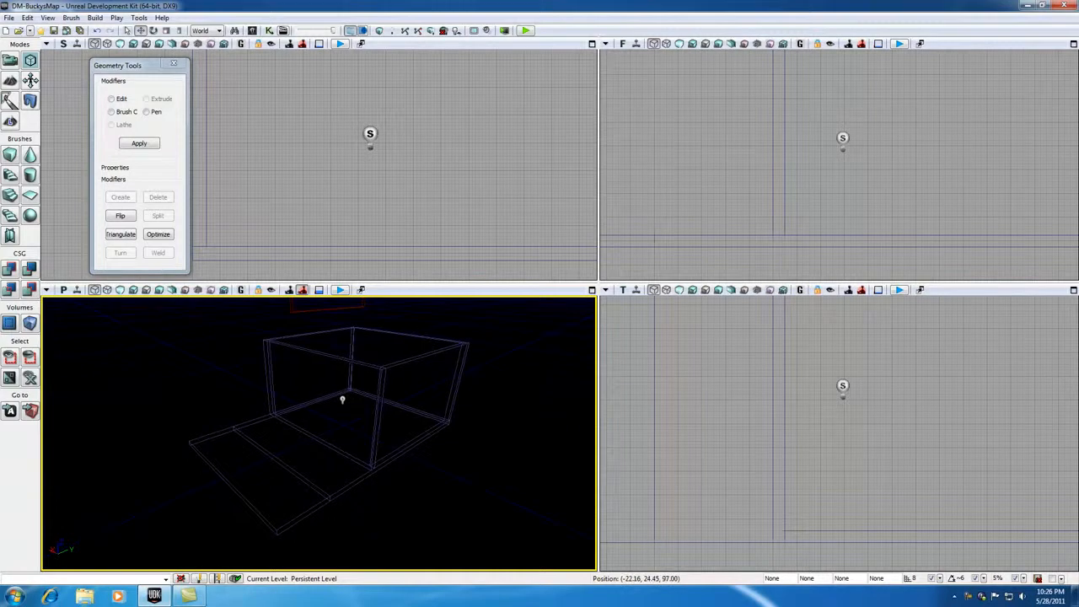
Select the floor brush and the stacked vertices at the extension's upper outer corner in the top view
click(240, 488)
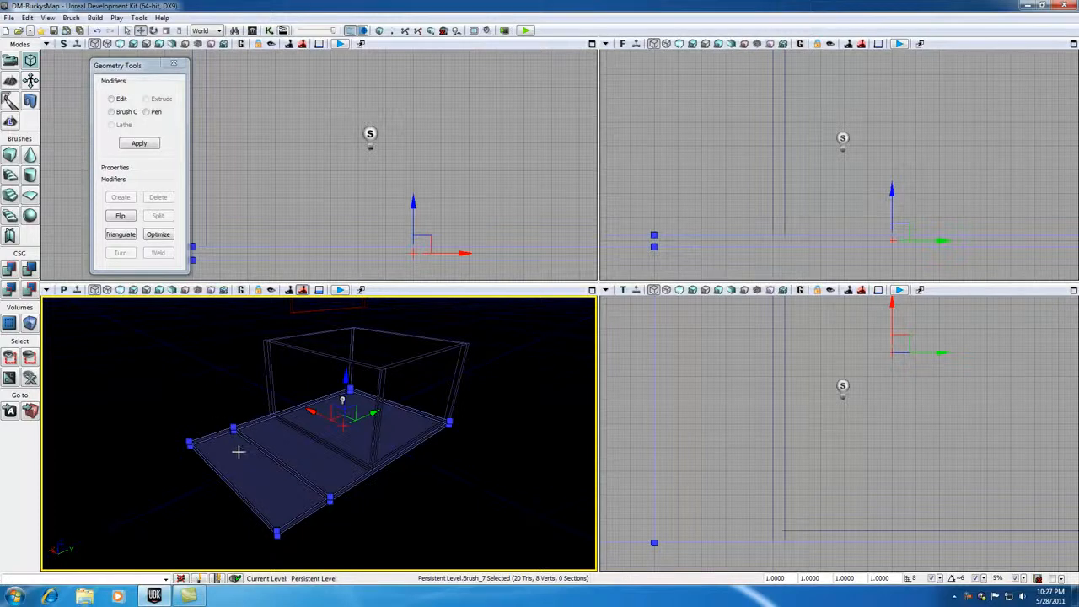
click(725, 428)
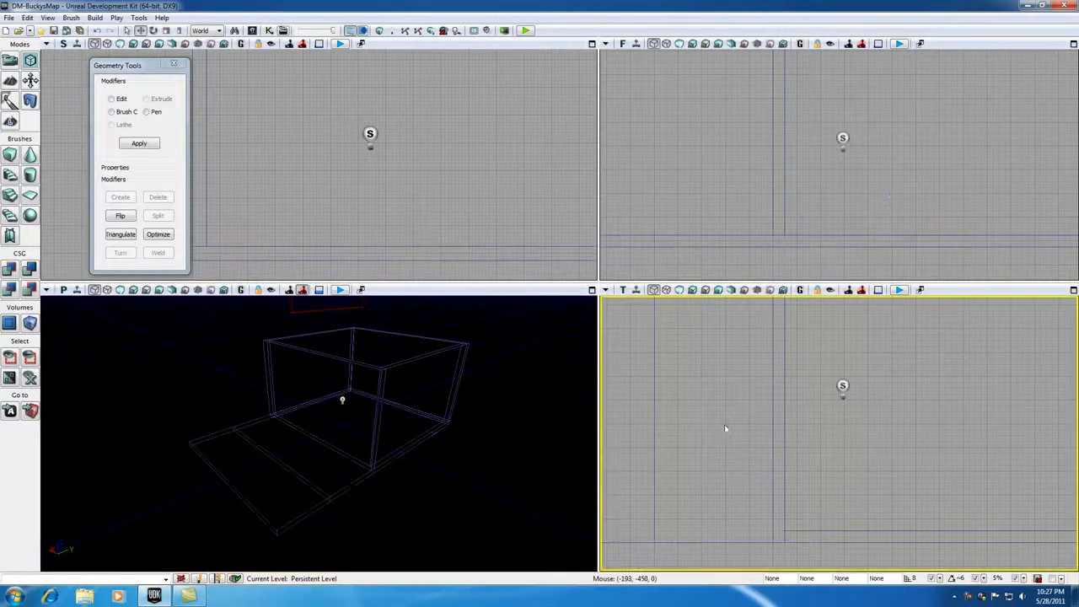
scroll(752, 399, down, 4)
scroll(752, 404, down, 2)
mouse_move(741, 381)
mouse_down()
mouse_move(730, 379)
mouse_move(721, 446)
mouse_move(744, 458)
mouse_move(757, 447)
mouse_up()
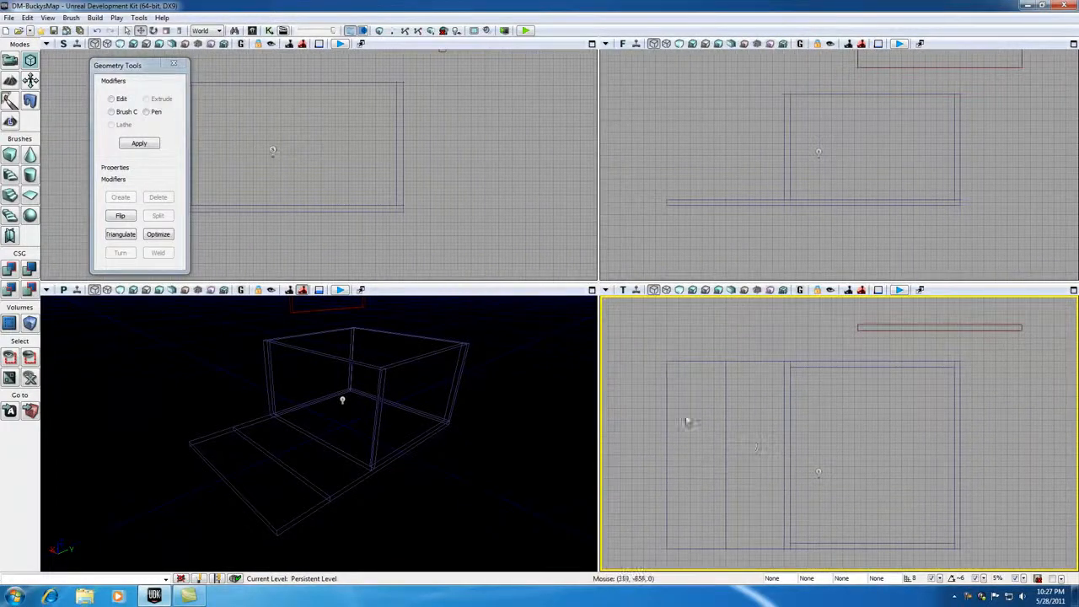
click(666, 378)
click(665, 362)
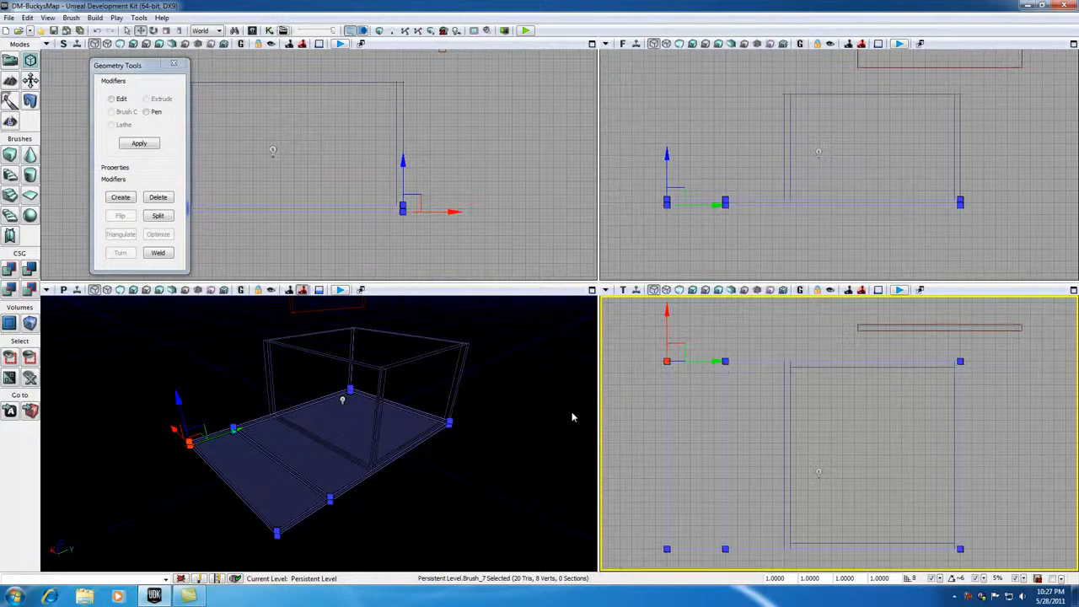
Examine the extended floor's outer corner up close in perspective and reselect both of its stacked vertices from the top view
click(152, 482)
scroll(149, 487, up, 4)
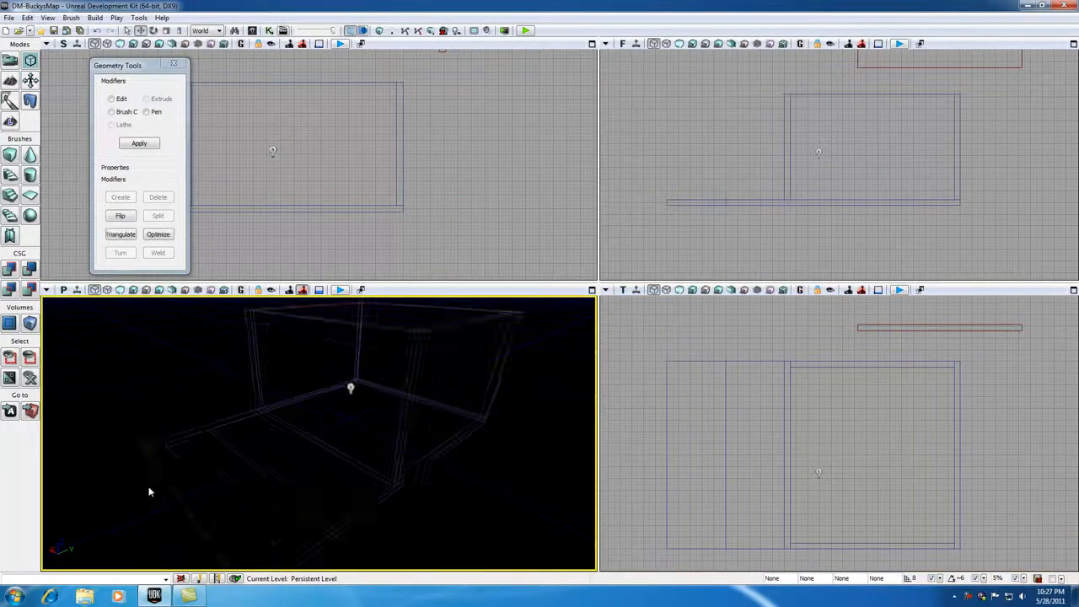
drag(149, 487, 88, 494)
drag(211, 509, 230, 521)
click(666, 371)
click(665, 362)
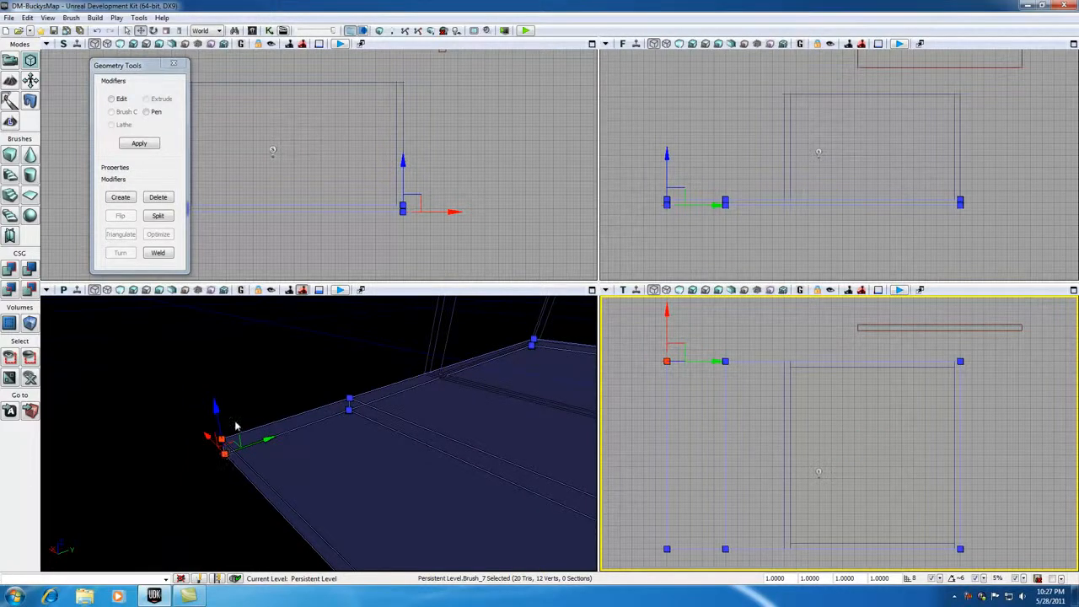
click(235, 417)
click(224, 439)
click(683, 361)
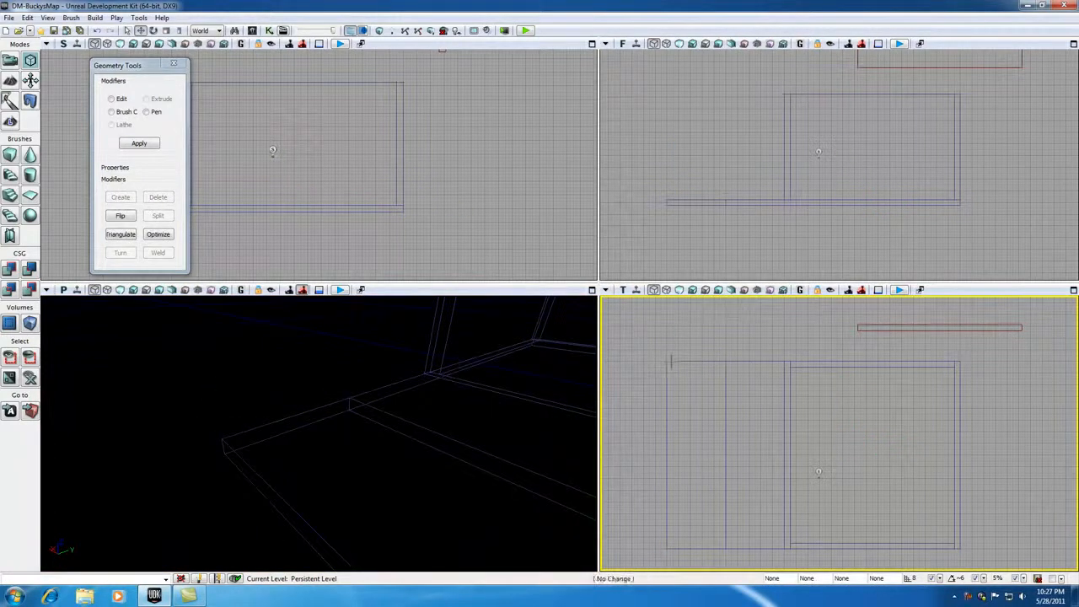
click(683, 361)
click(666, 361)
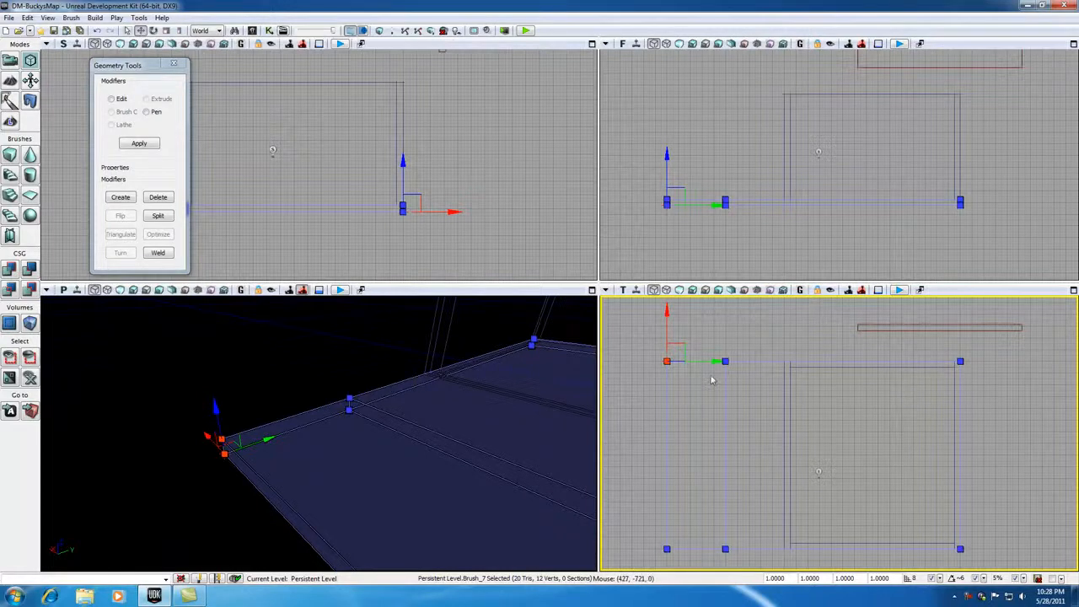
Move the selected corner vertices inward along the X axis to bevel the floor's outer corner at about 45 degrees, and clear the selection
scroll(688, 403, up, 2)
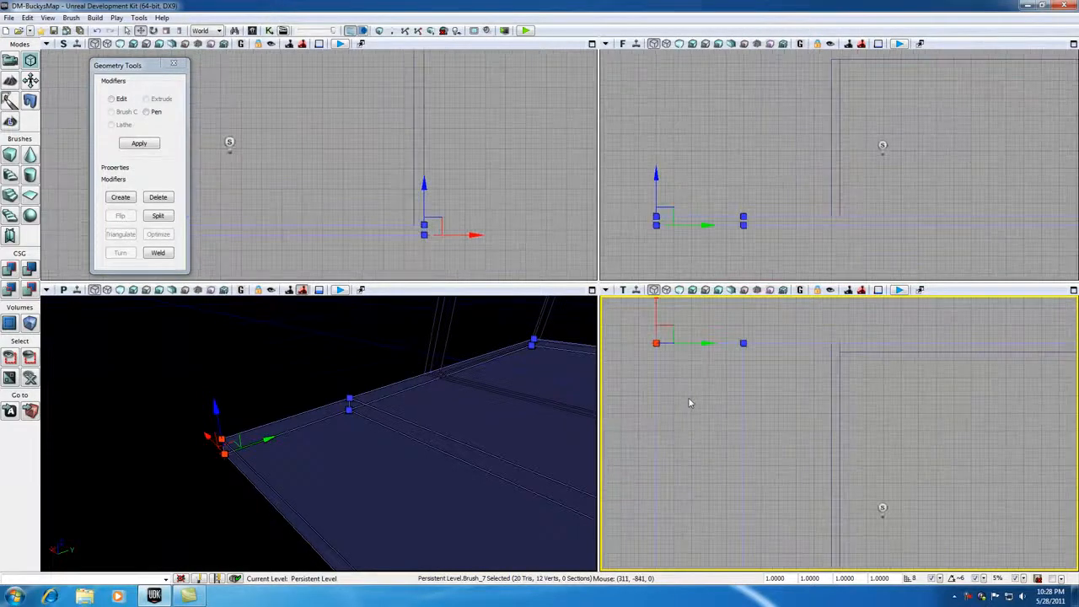
drag(684, 382, 685, 420)
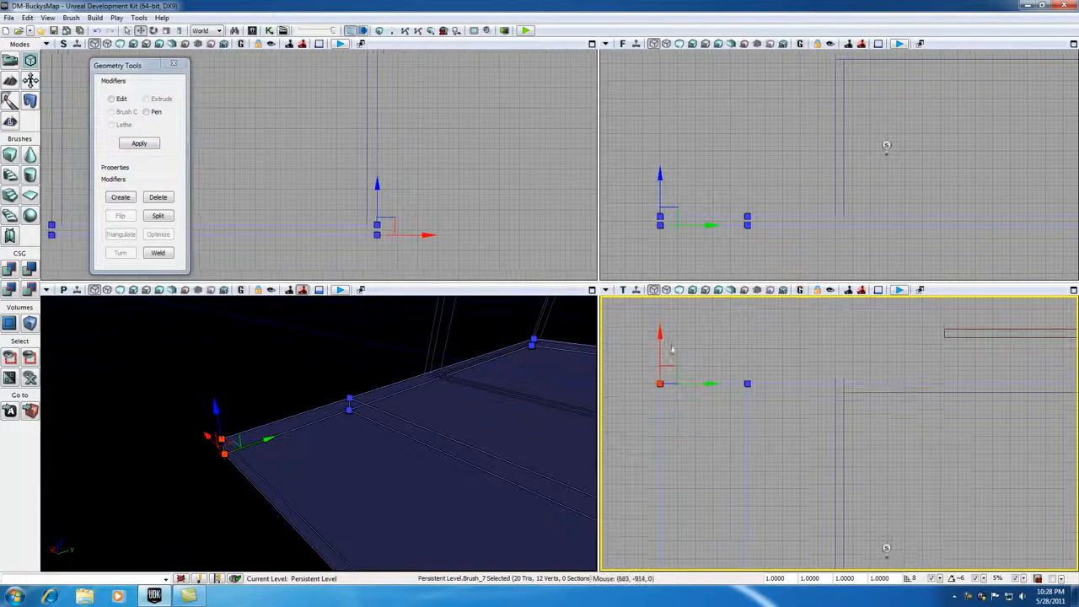
drag(661, 334, 651, 412)
scroll(636, 484, up, 6)
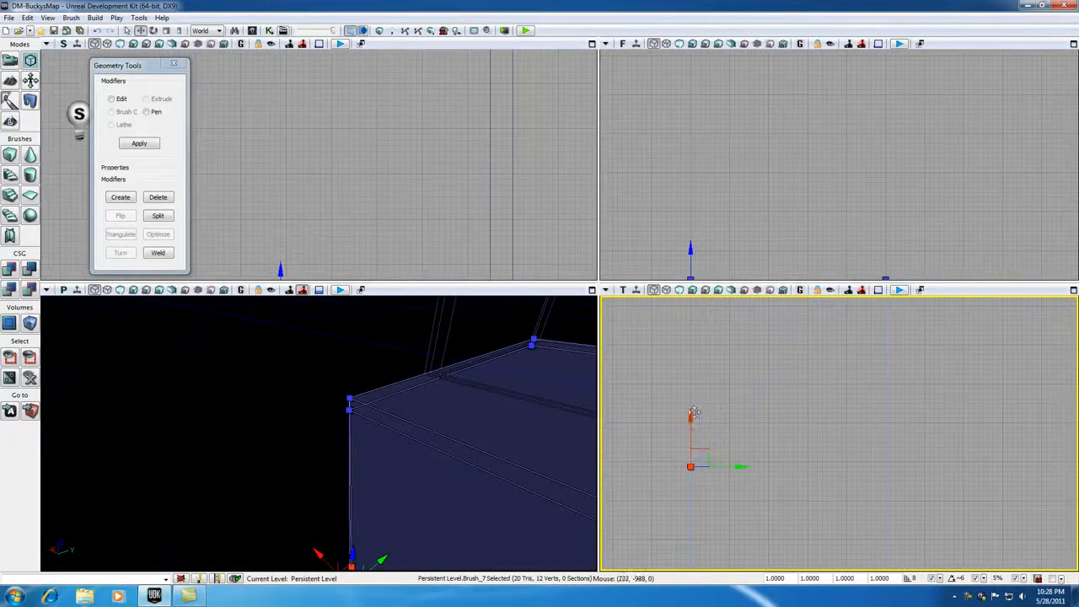
drag(690, 414, 690, 408)
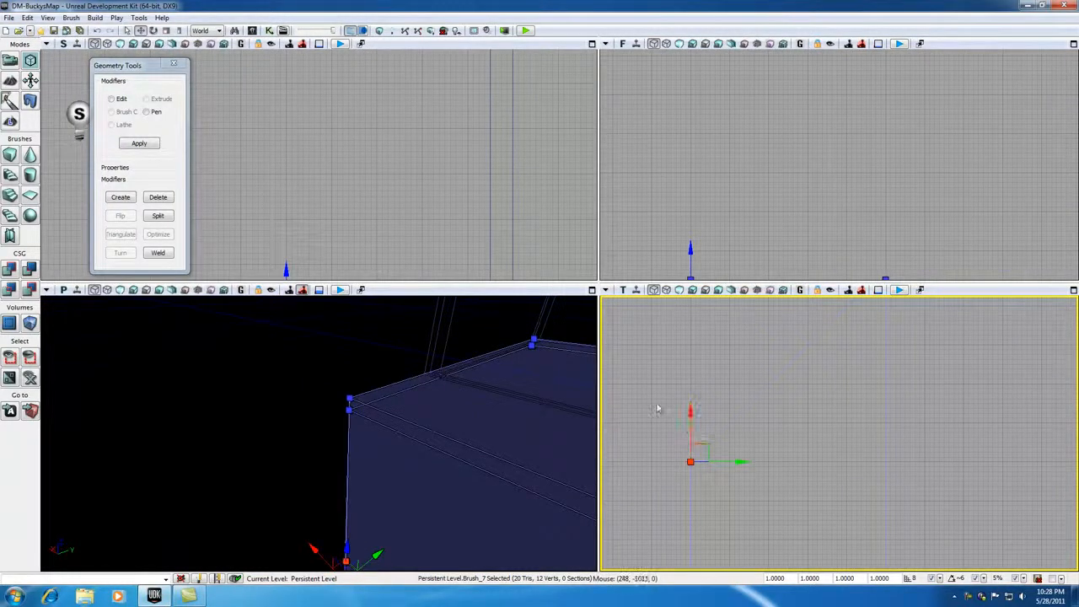
click(689, 453)
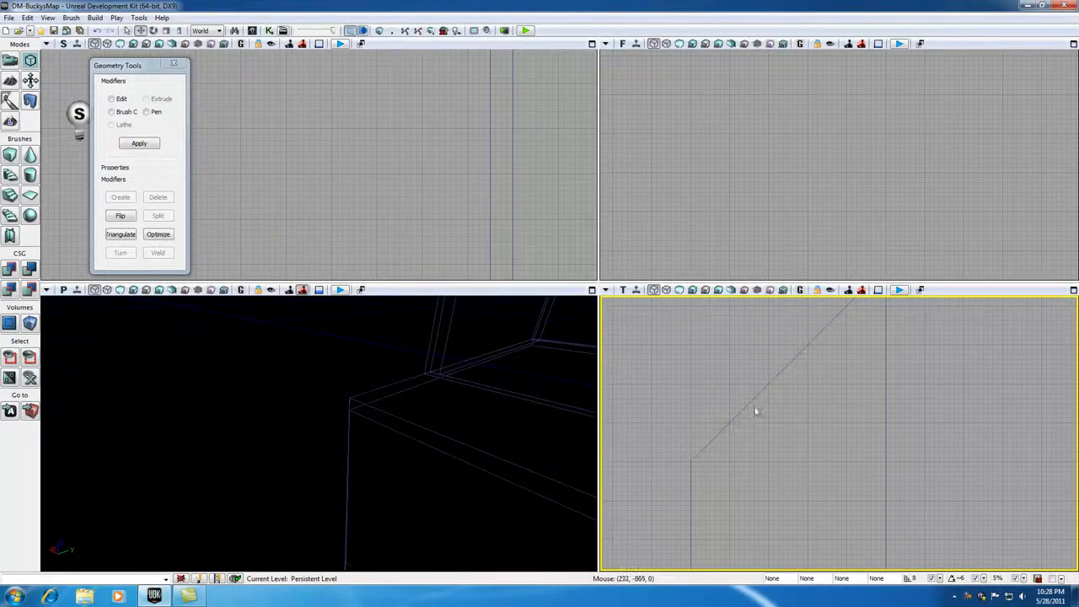
drag(764, 376, 713, 421)
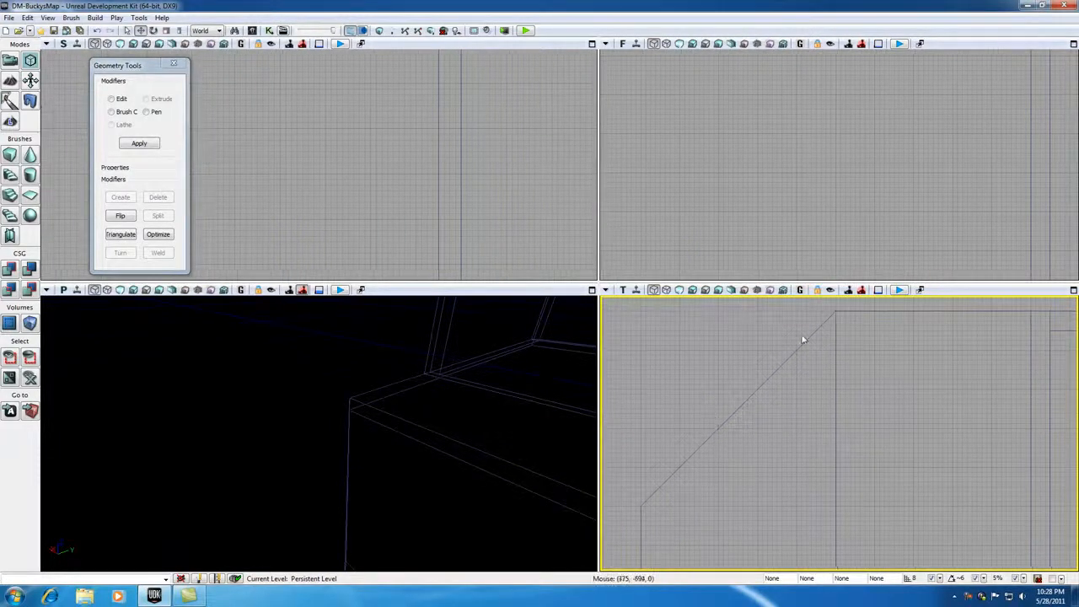
Select both stacked vertices at the extended floor's opposite, lower outer corner in the top view
click(387, 472)
scroll(387, 472, down, 7)
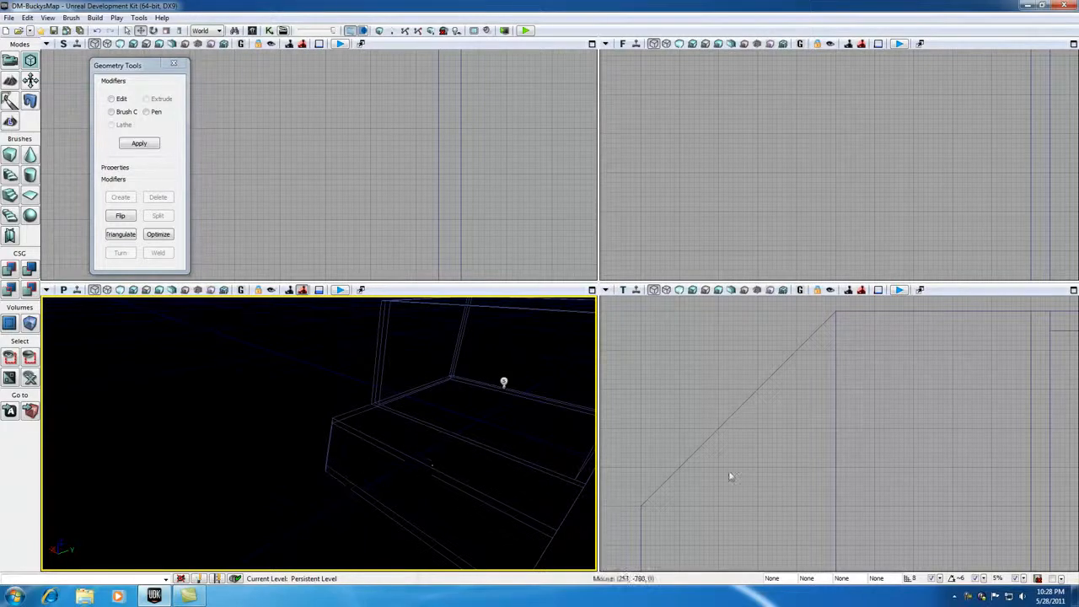
drag(726, 498, 718, 327)
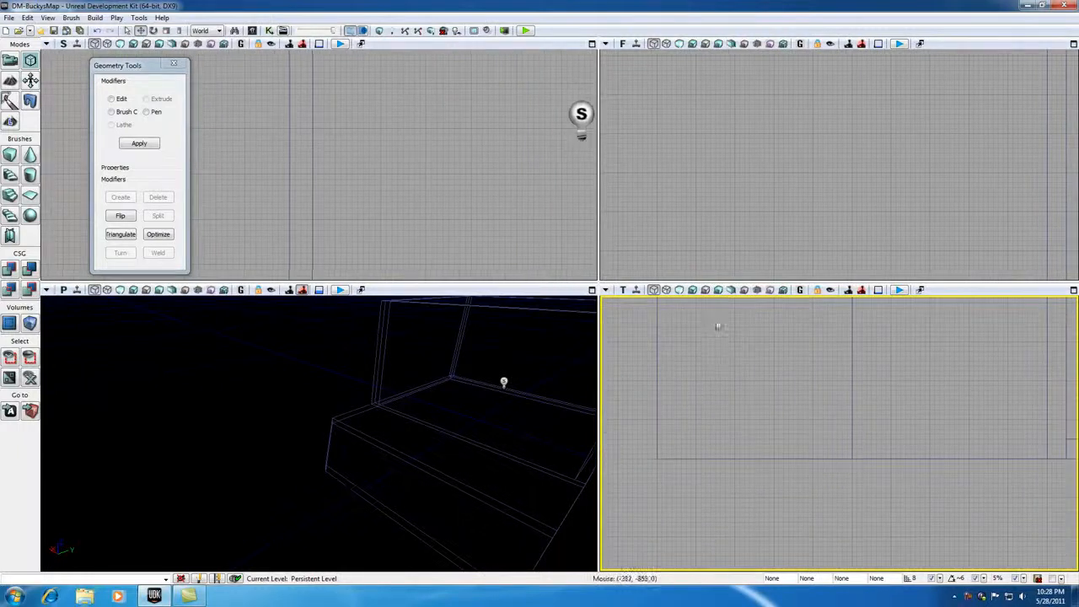
click(671, 460)
click(657, 457)
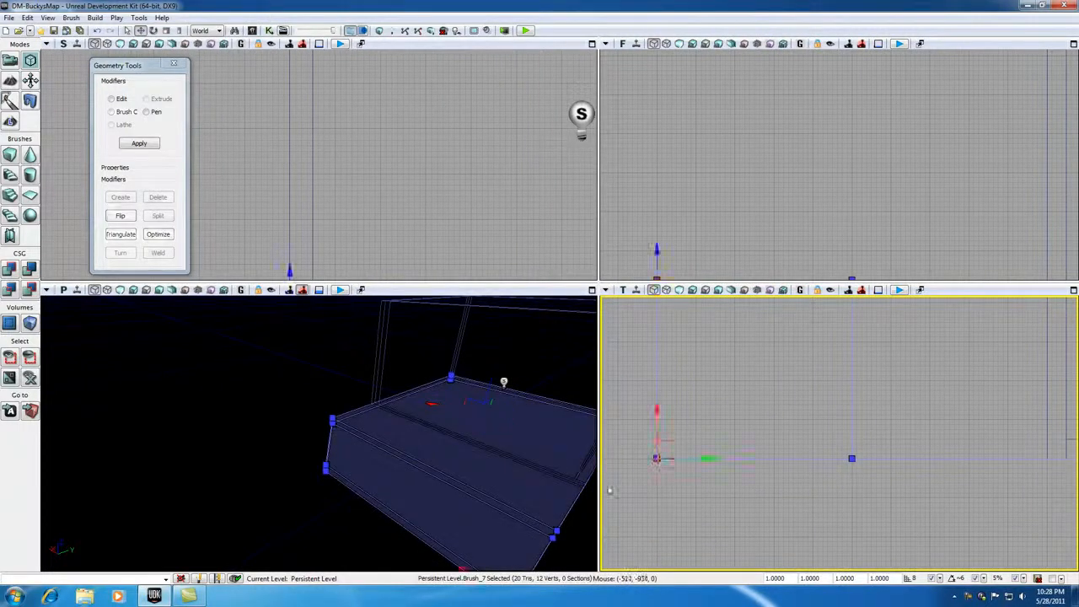
click(401, 529)
scroll(441, 497, down, 3)
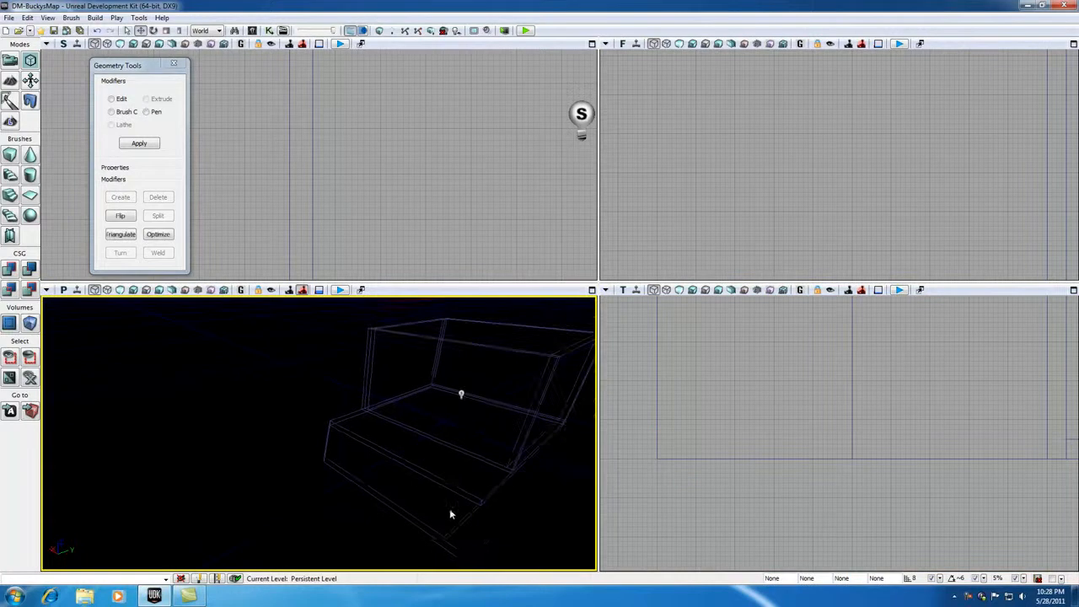
drag(515, 517, 544, 541)
click(671, 458)
click(656, 458)
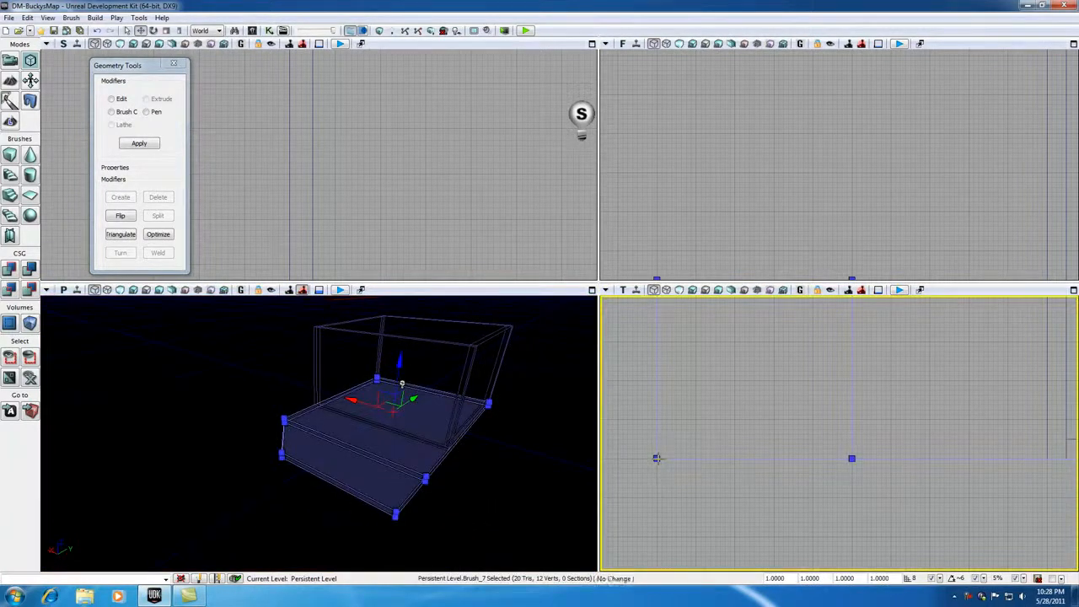
Move the lower corner vertices inward along the X axis to form a matching 45-degree bevel, and clear the selection
scroll(674, 373, down, 1)
drag(699, 355, 696, 436)
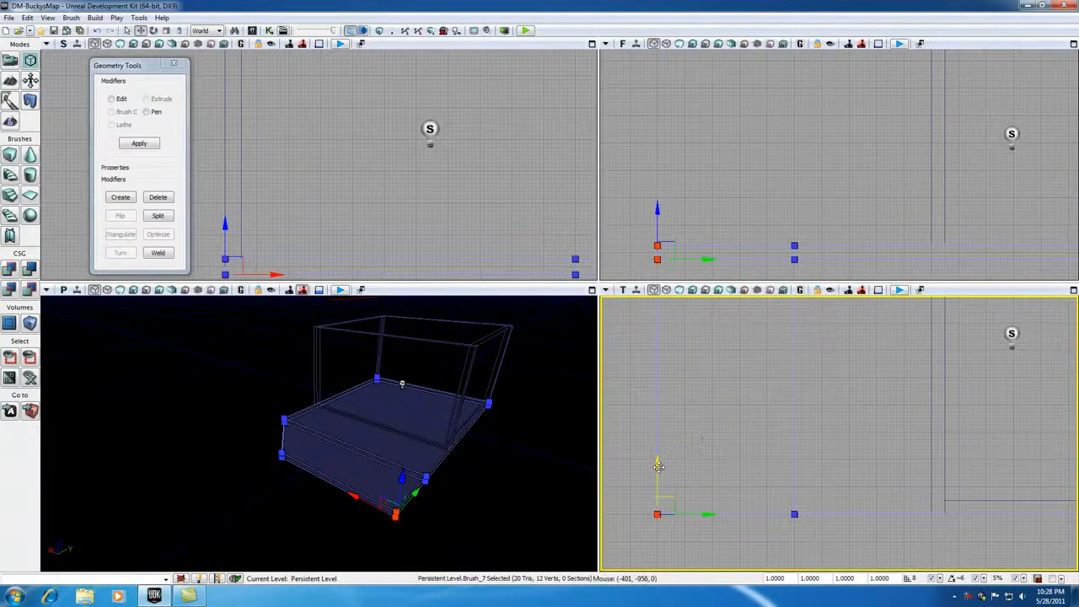
drag(658, 461, 650, 320)
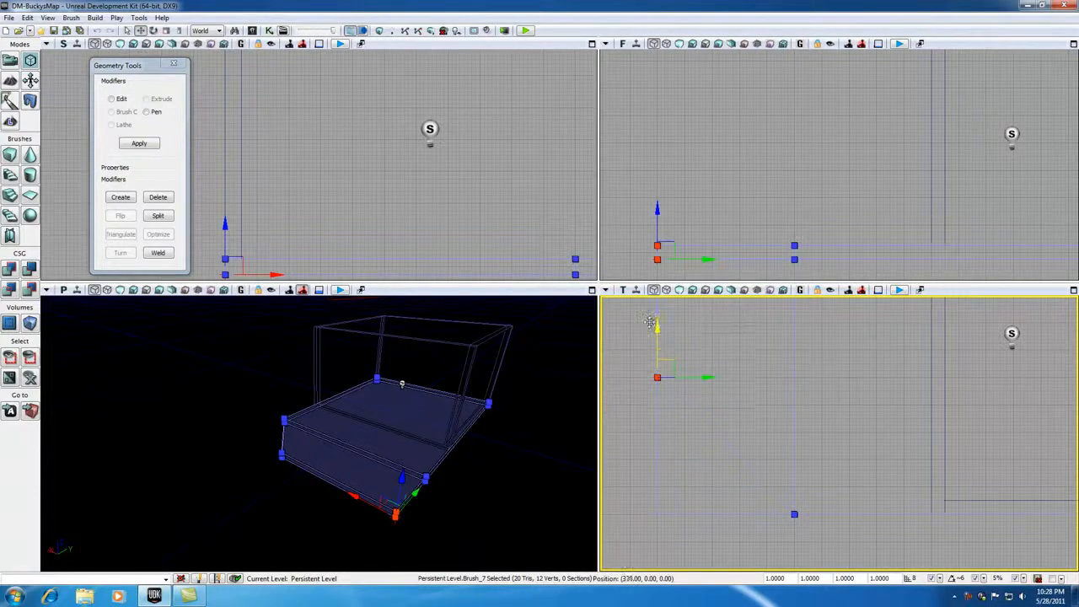
scroll(645, 376, up, 5)
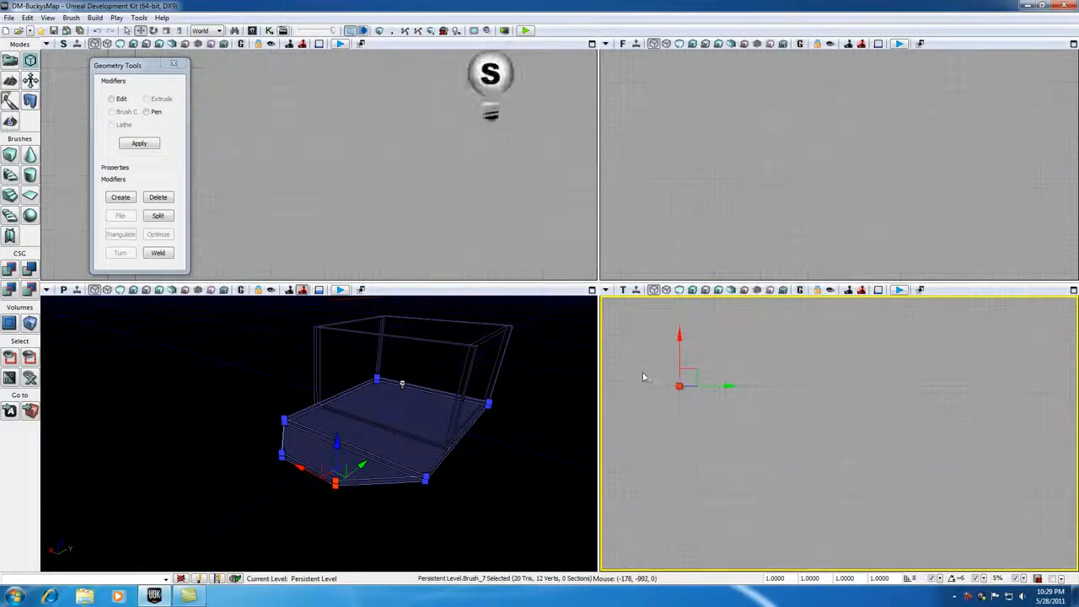
click(675, 387)
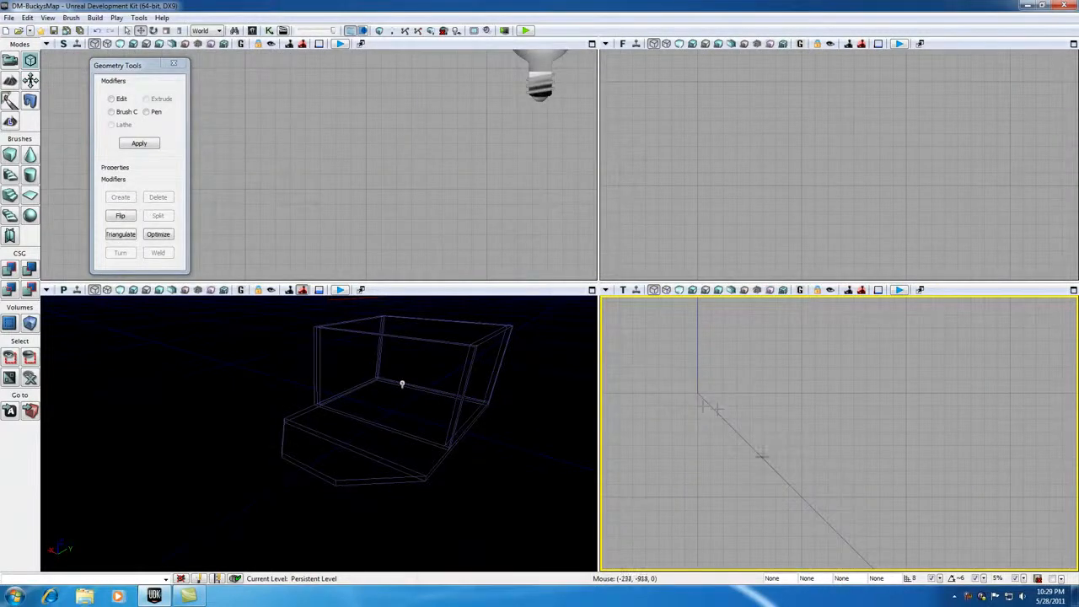
scroll(672, 403, down, 10)
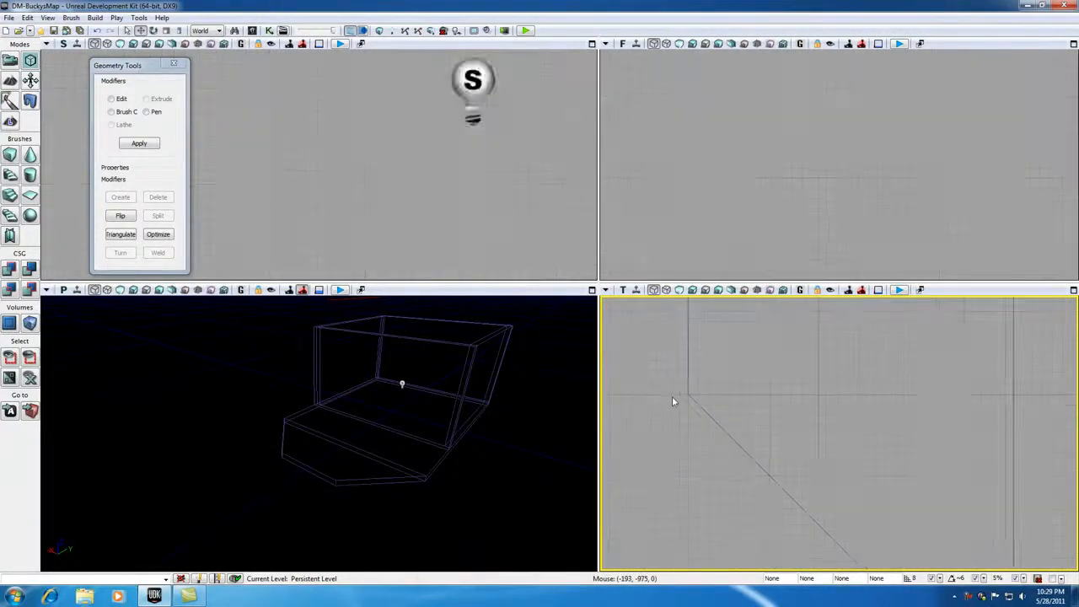
scroll(651, 367, down, 5)
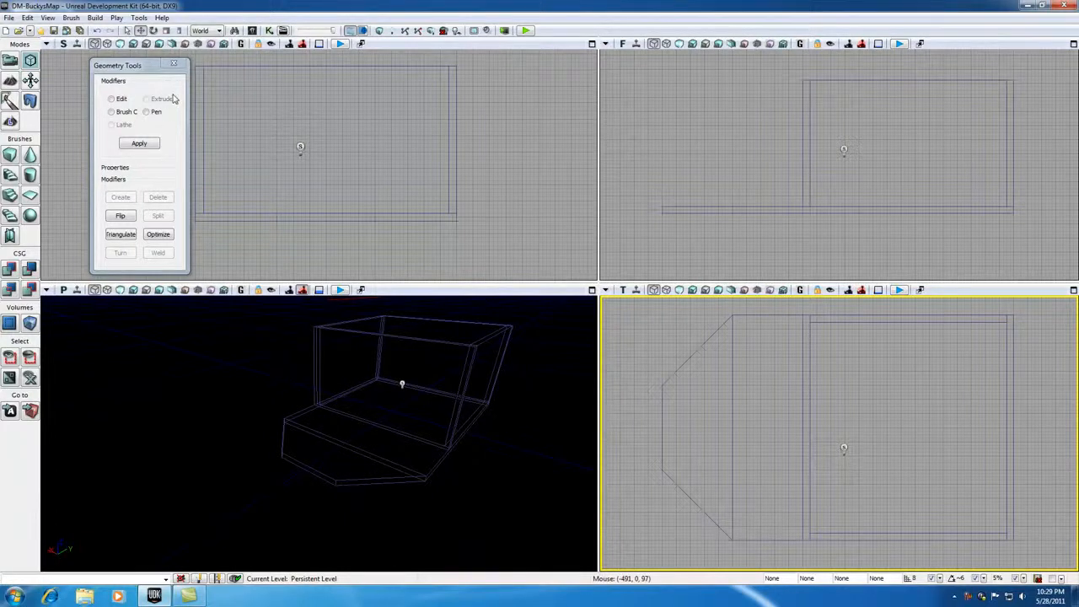
Close the Geometry Tools window and switch the perspective view to unlit shading
click(173, 63)
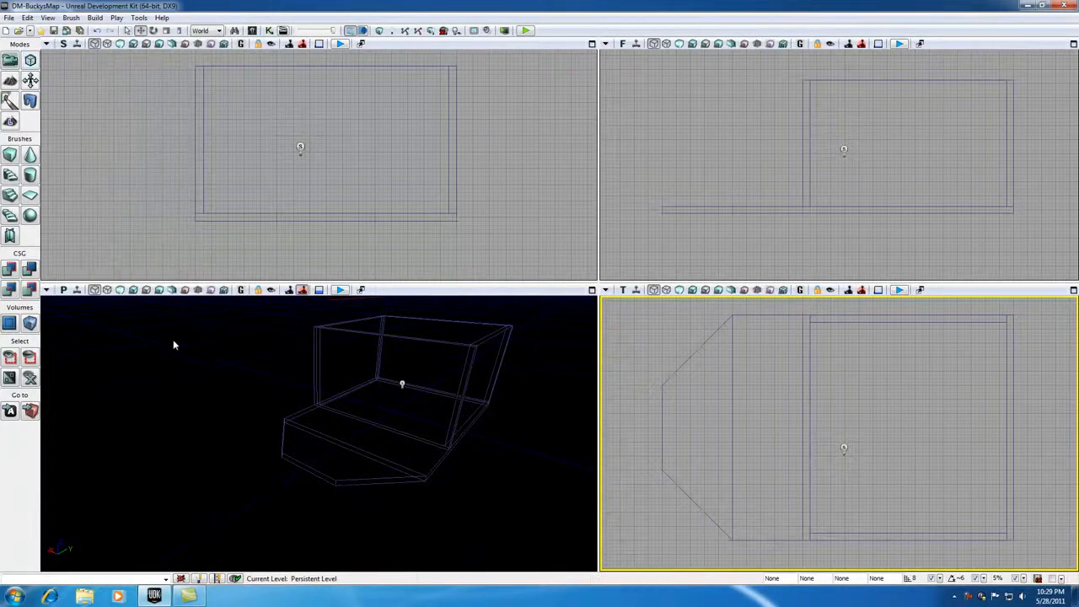
click(120, 290)
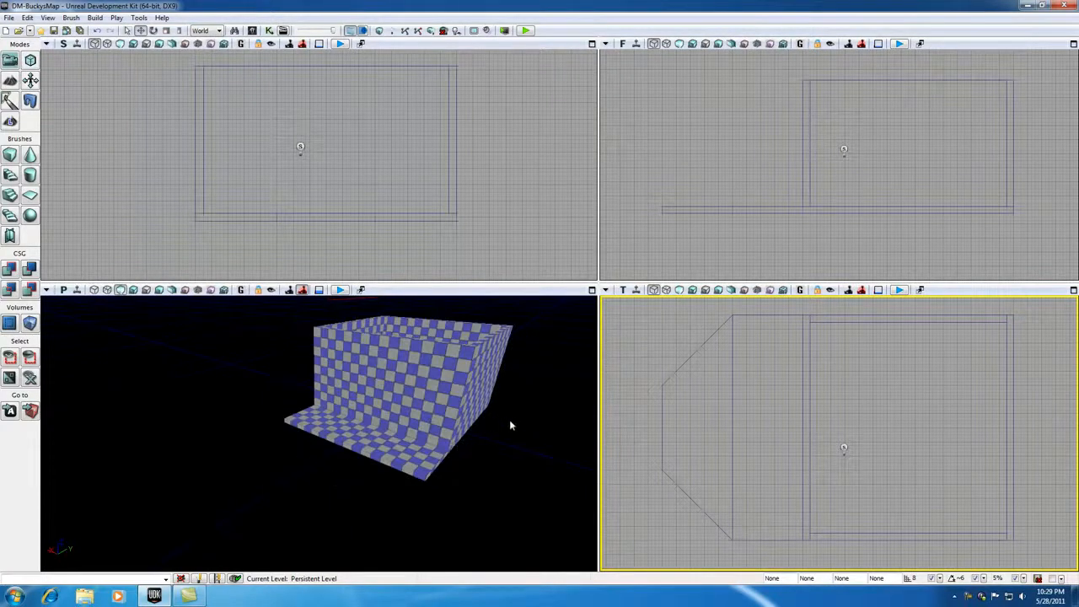
mouse_move(509, 421)
mouse_down()
mouse_move(532, 369)
mouse_move(515, 337)
mouse_move(509, 422)
mouse_up()
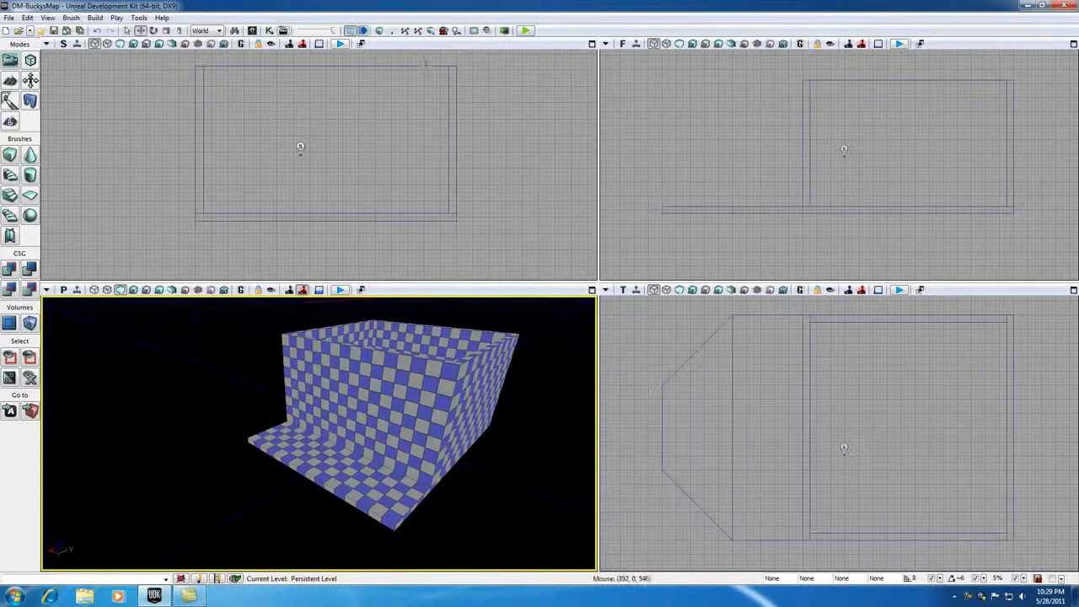
Rebuild the map's geometry and dismiss the Map Check results
click(378, 31)
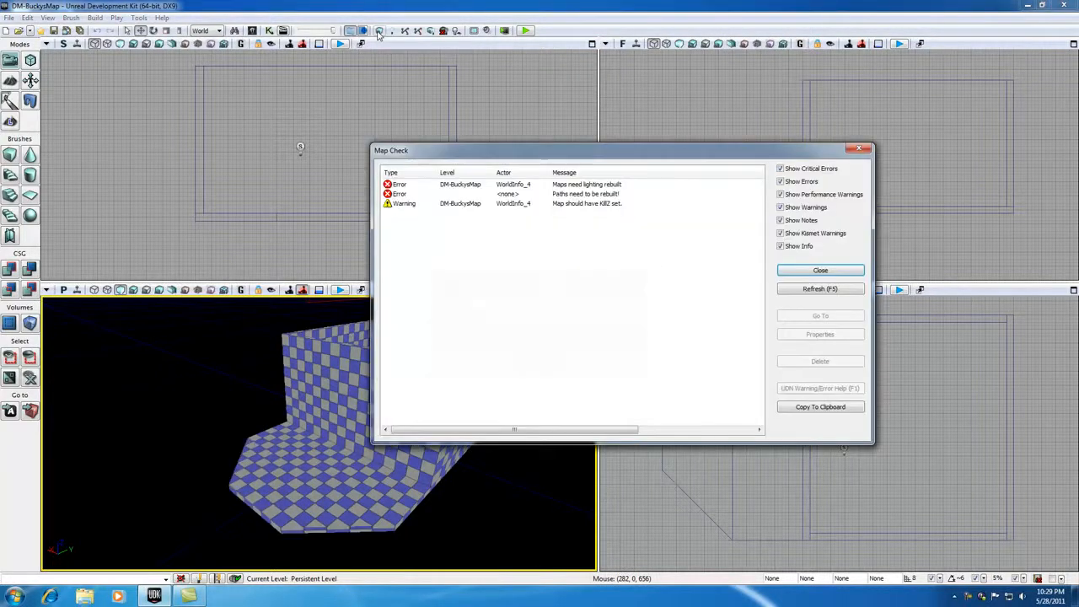
click(829, 271)
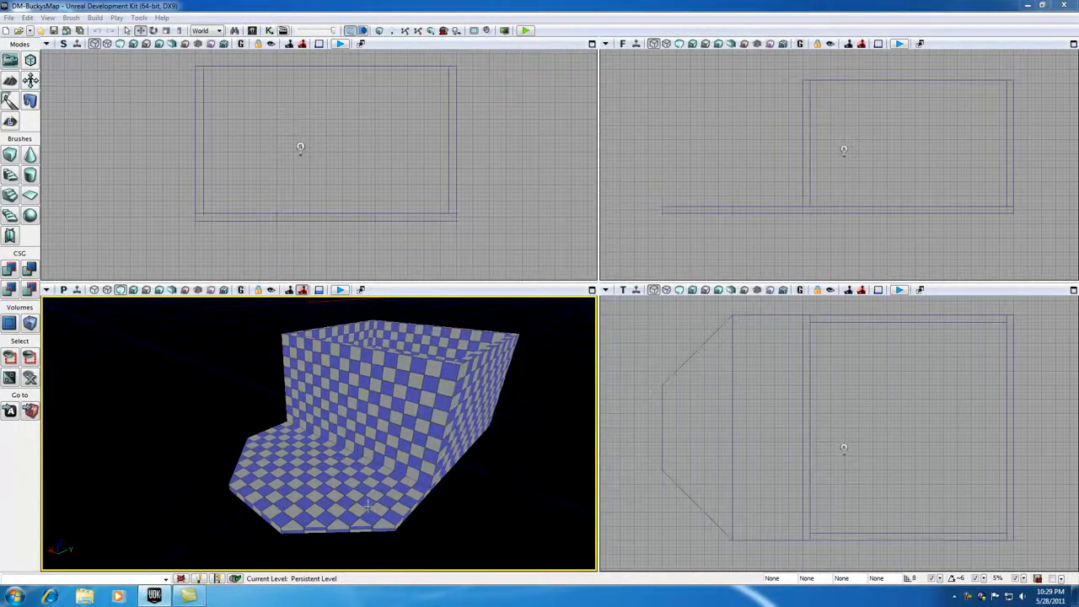